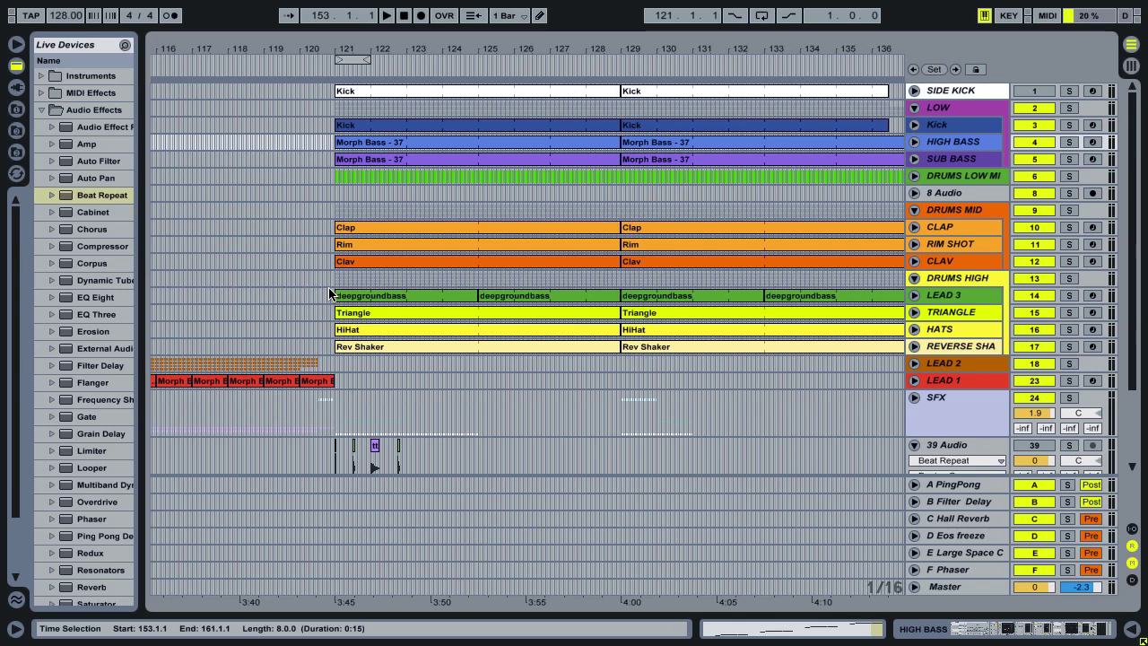
# - Deactivate the F Phaser return track and hide the return tracks in the arrangement
pyautogui.click(220, 63)
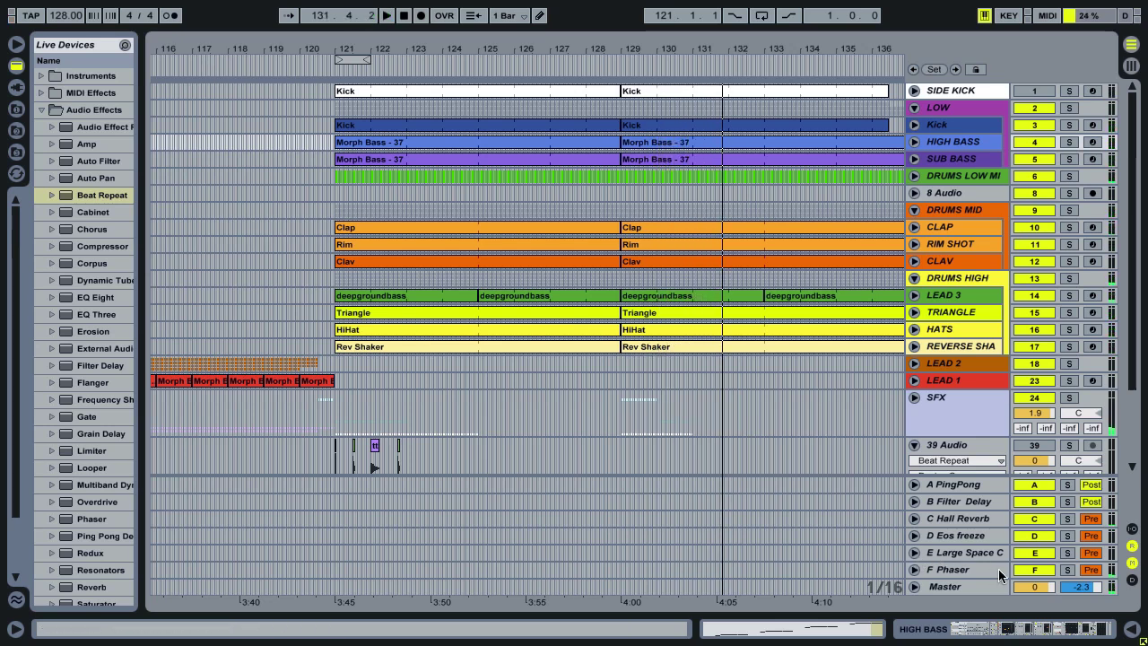
pyautogui.click(1035, 570)
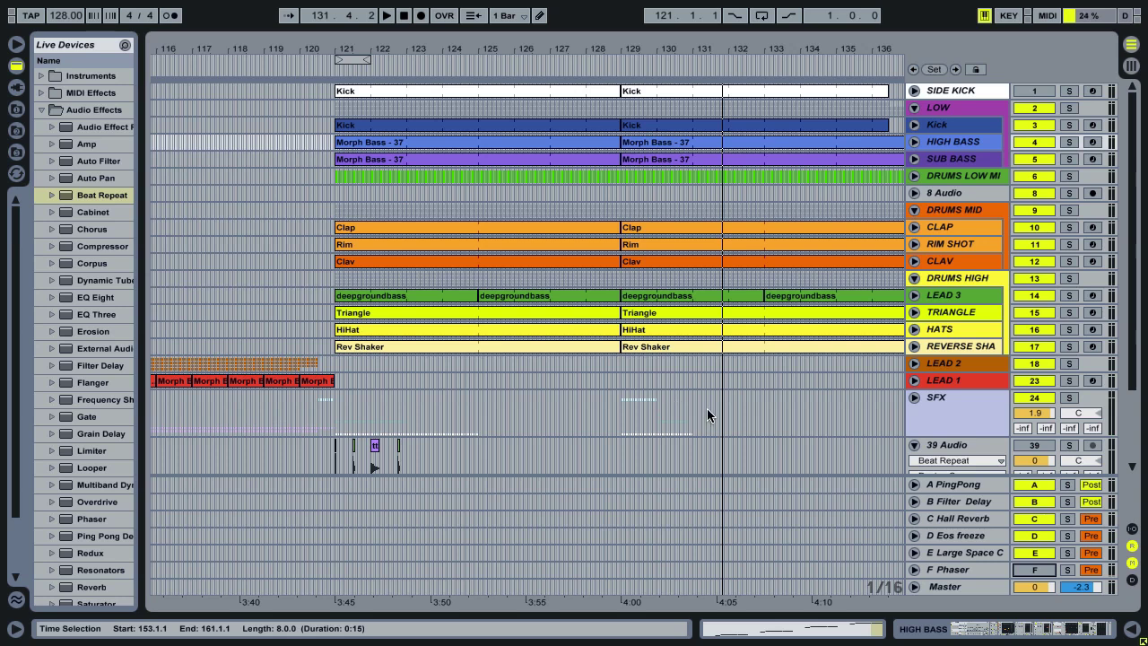
pyautogui.click(1132, 546)
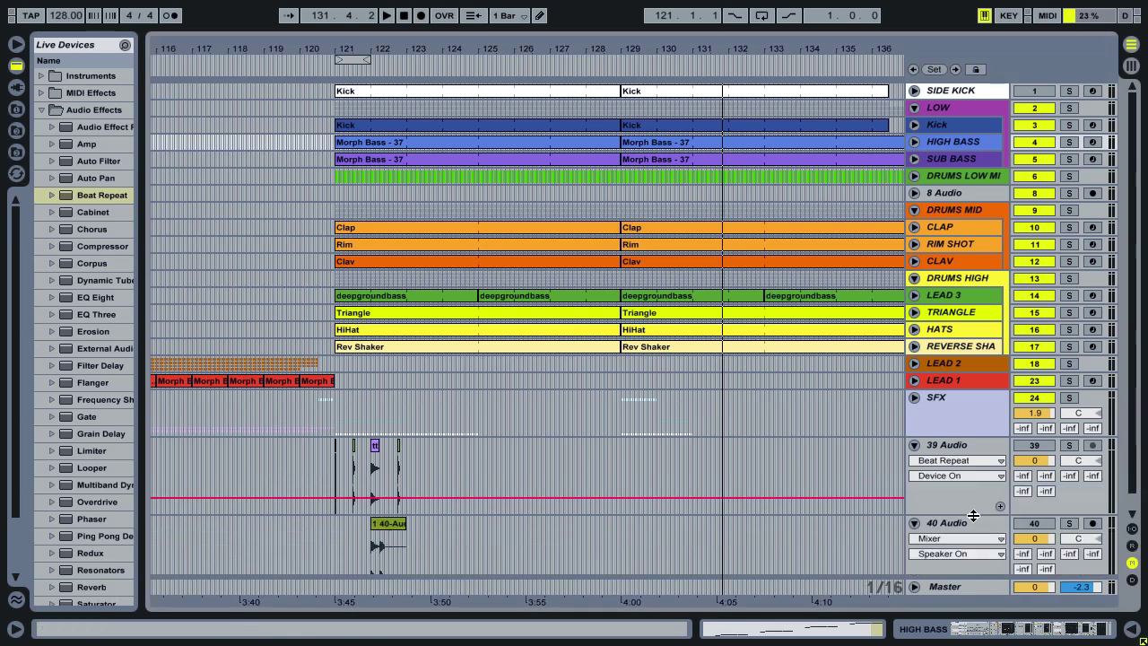
# - Solo the 39 Audio track and loop its bar from 121.1.1 to 122.1.1
pyautogui.click(909, 450)
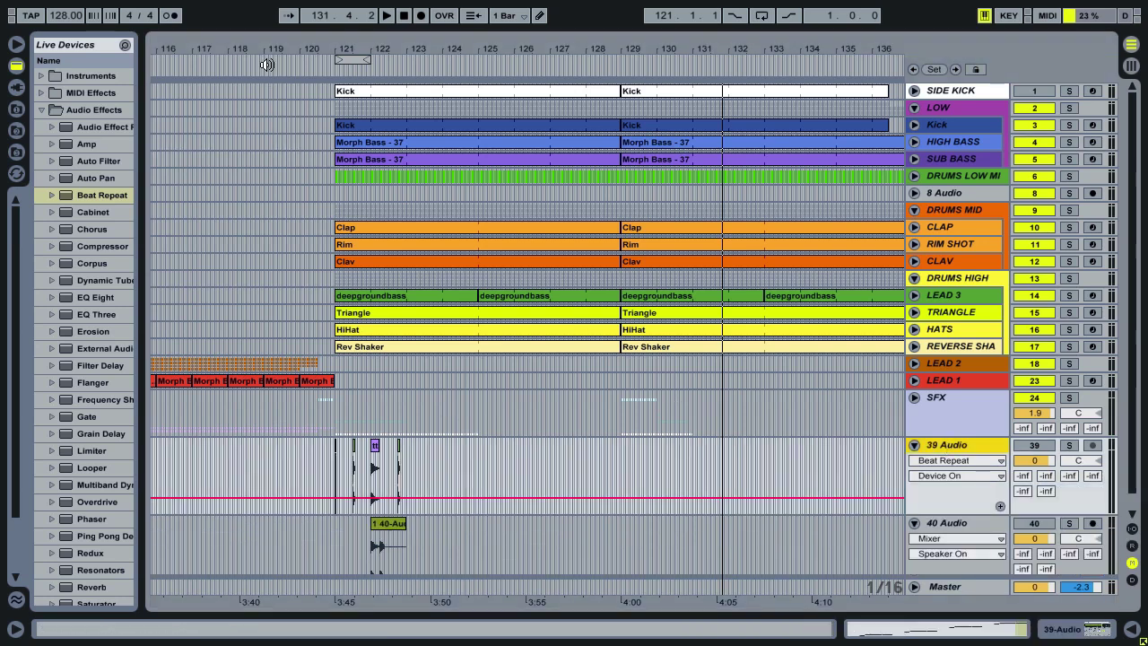
pyautogui.moveTo(346, 43); pyautogui.dragTo(347, 64)
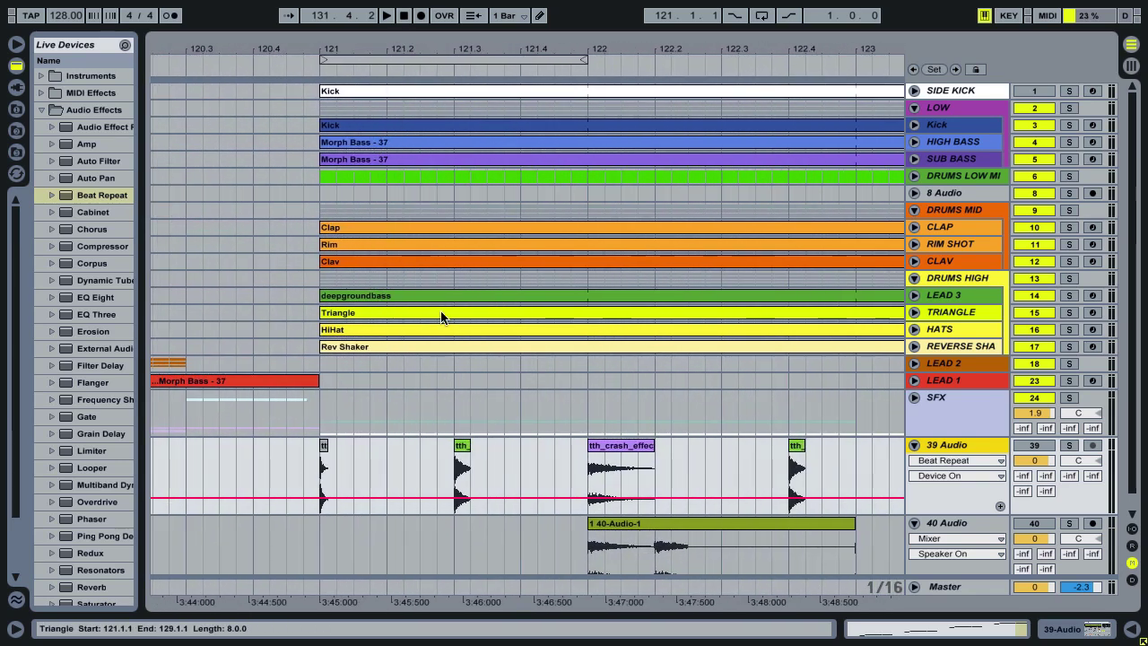
pyautogui.moveTo(589, 475); pyautogui.dragTo(315, 467)
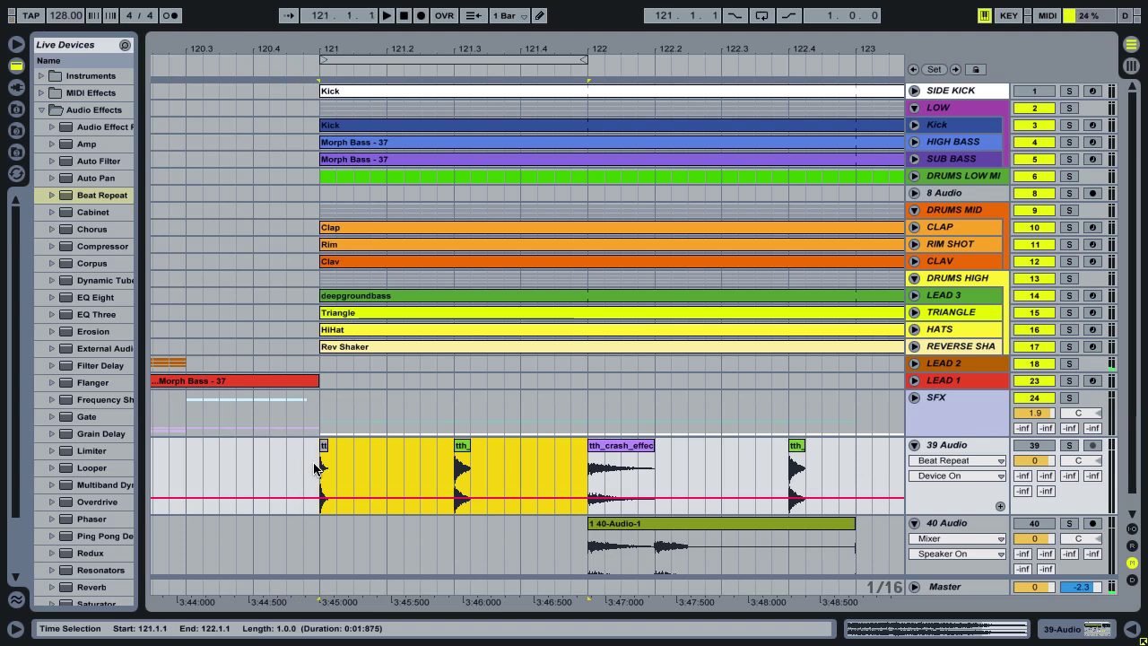
pyautogui.click(1070, 446)
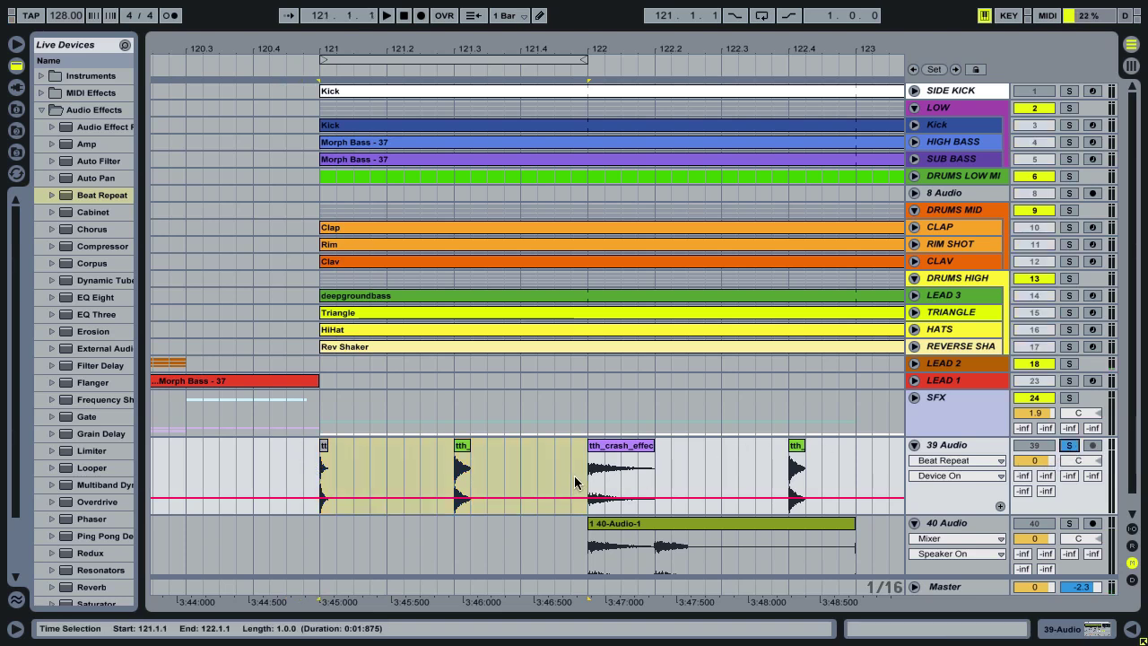
pyautogui.moveTo(589, 476); pyautogui.dragTo(319, 480)
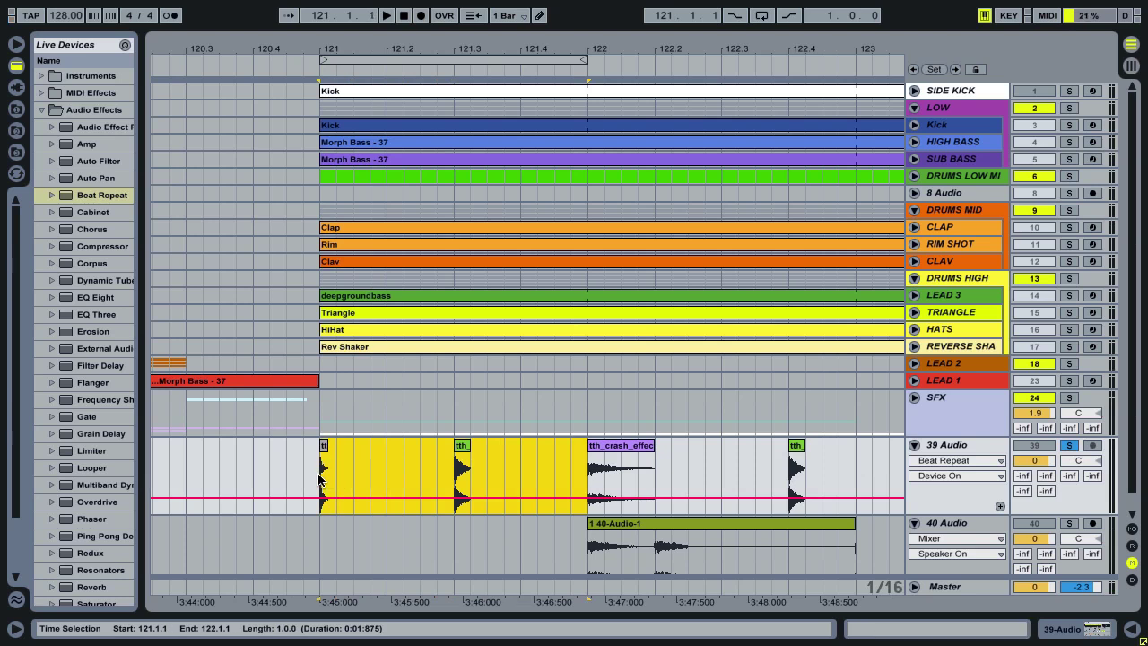
pyautogui.hotkey('ctrl', 'l')
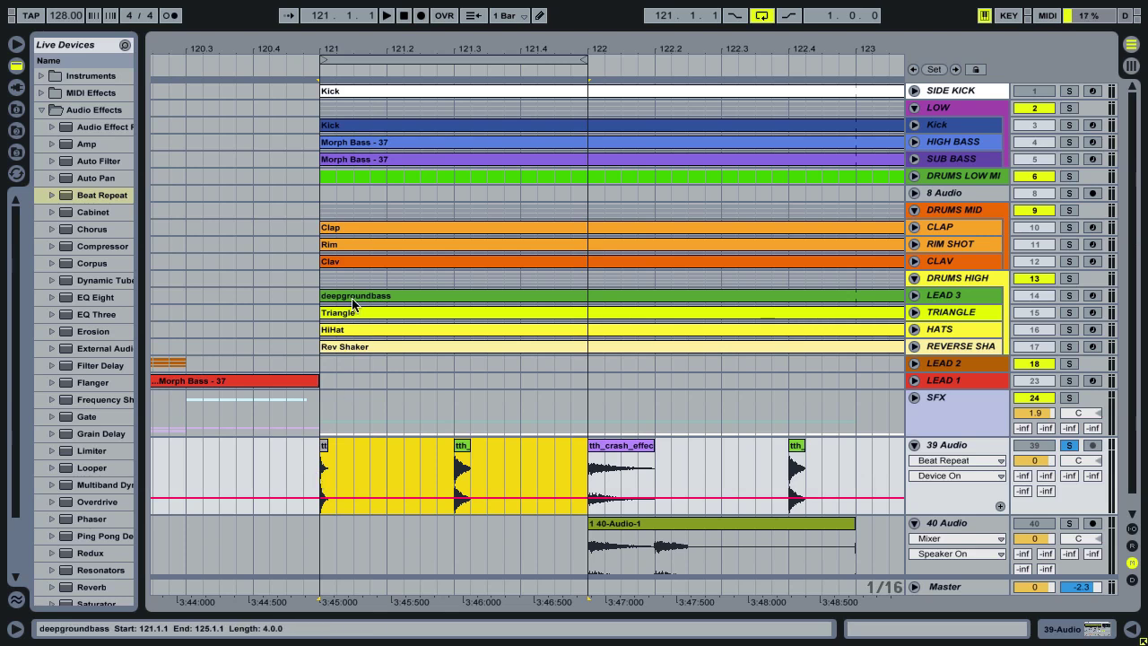
# - Show the Beat Repeat device of the 39 Audio track and play the looped bar with the effect bypassed
pyautogui.moveTo(432, 52); pyautogui.dragTo(433, 88)
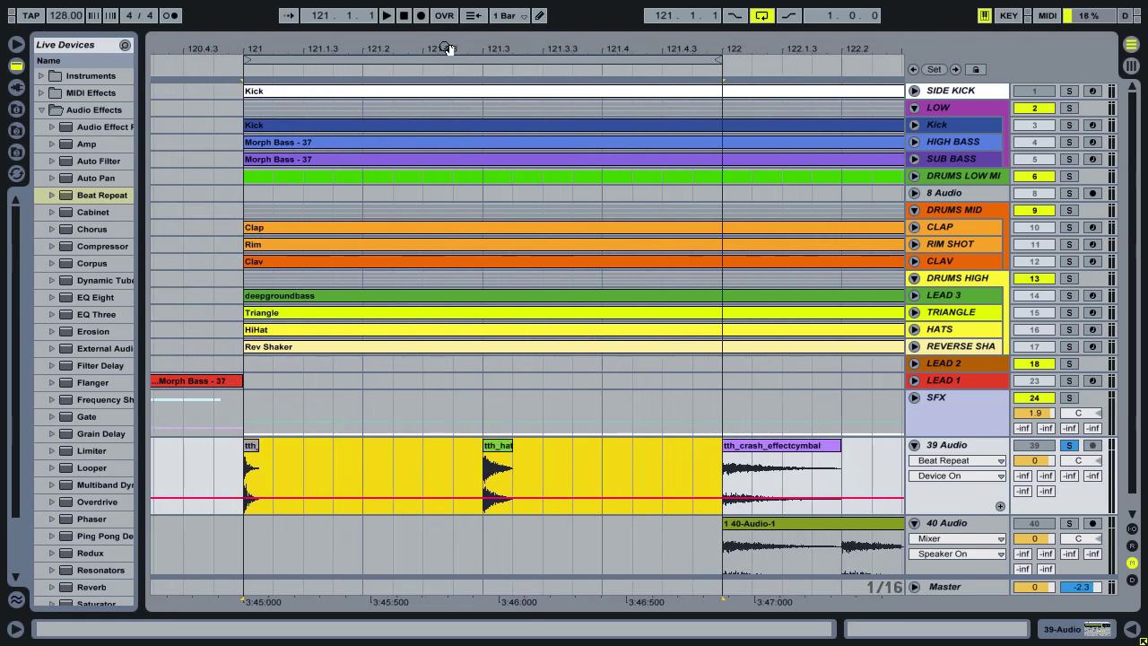
pyautogui.click(951, 444)
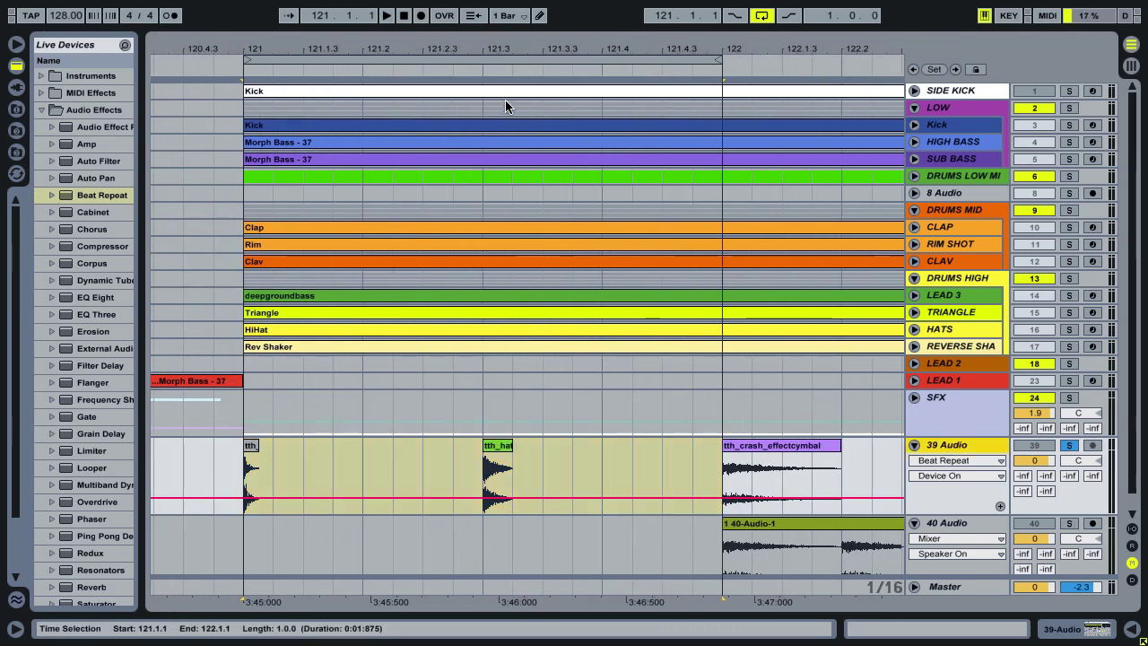
pyautogui.click(495, 58)
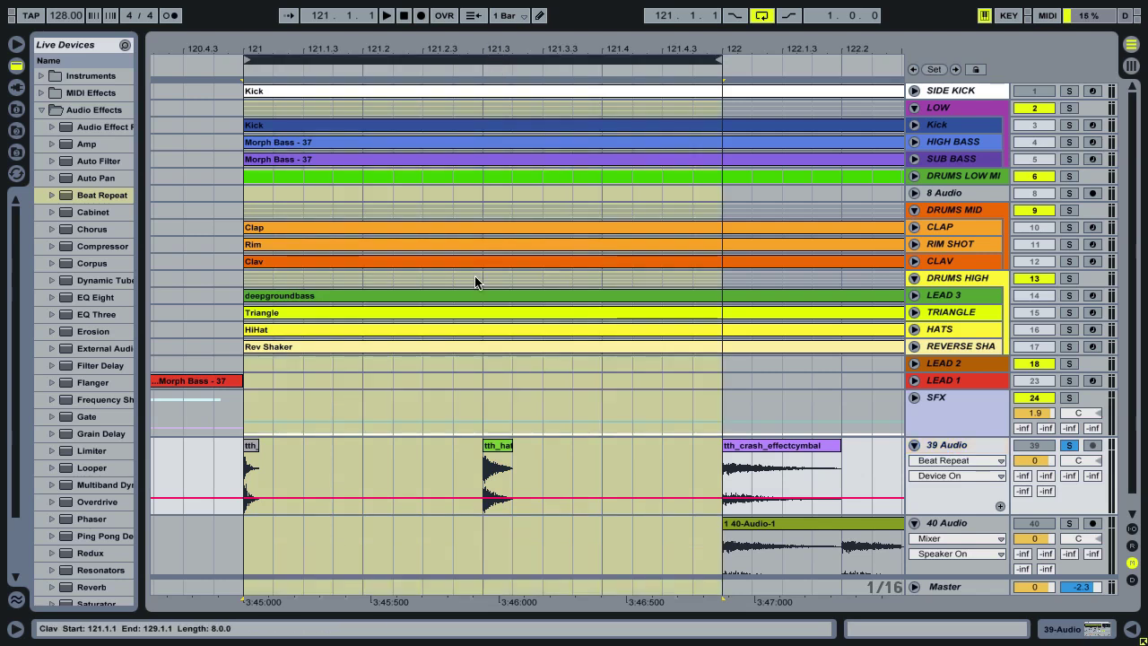
pyautogui.press('space')
pyautogui.hotkey('ctrl', 'alt', 'l')
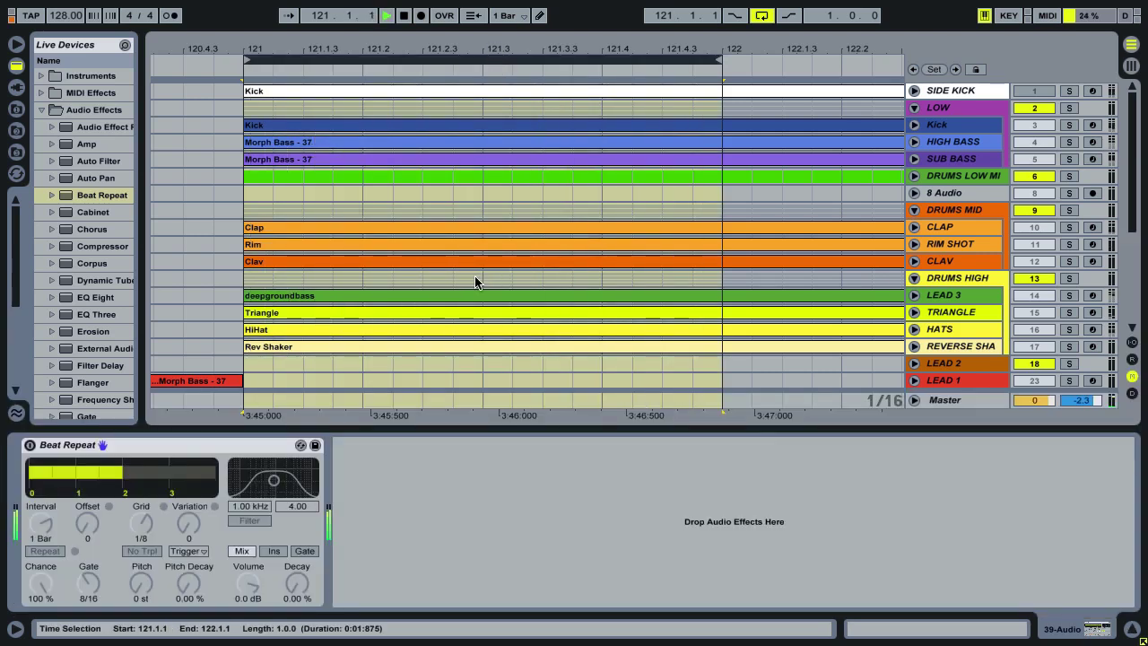
pyautogui.scroll(-5, 441, 328)
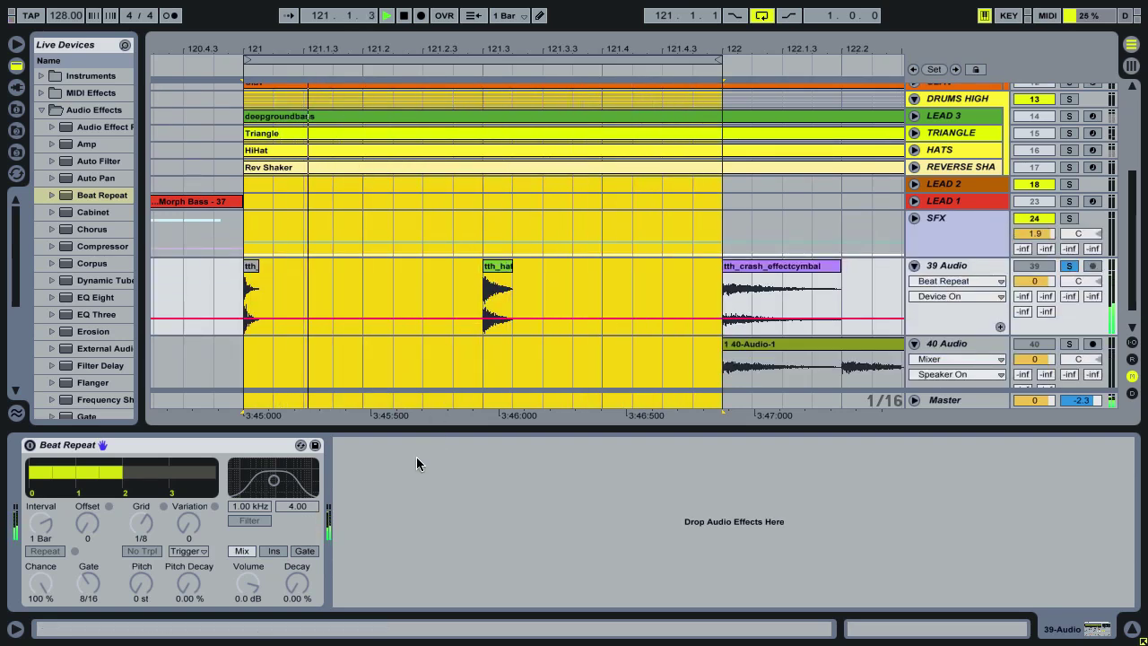
pyautogui.press('space')
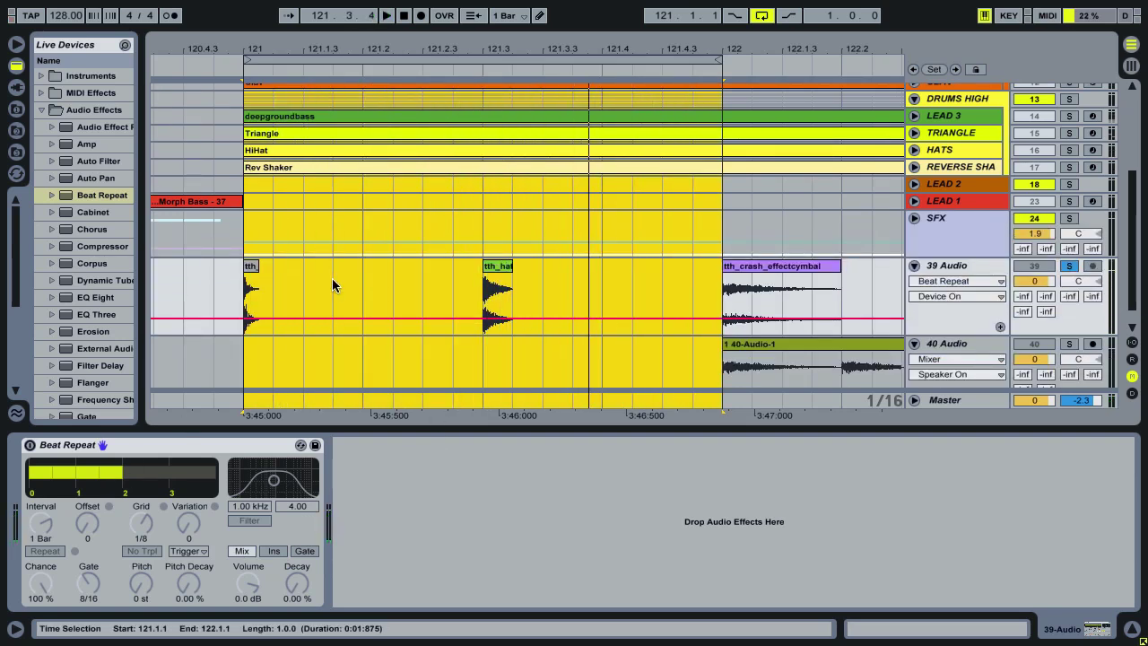
# - Turn on the Beat Repeat device and play the loop from the first clip at bar 121
pyautogui.click(27, 447)
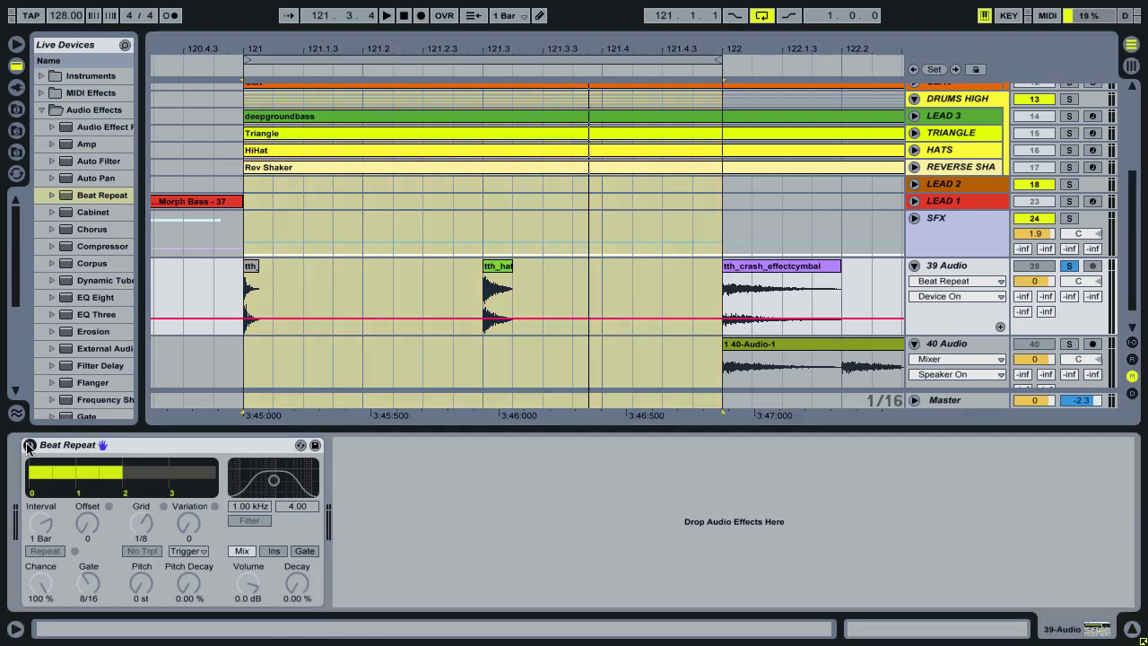
pyautogui.click(30, 446)
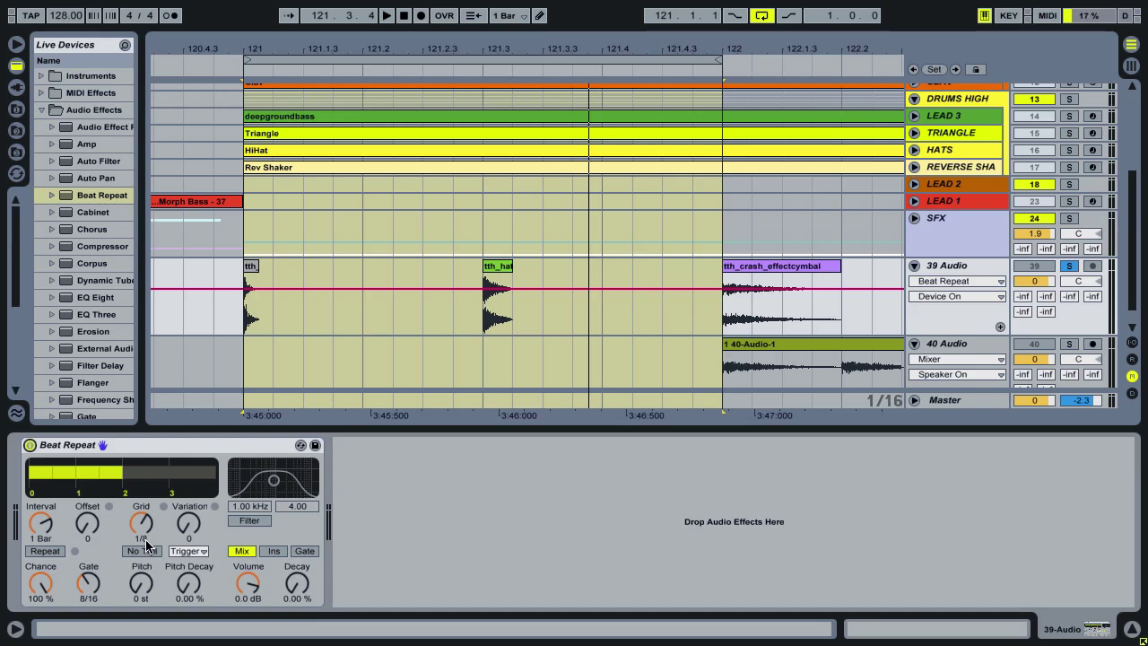
pyautogui.click(250, 269)
pyautogui.press('space')
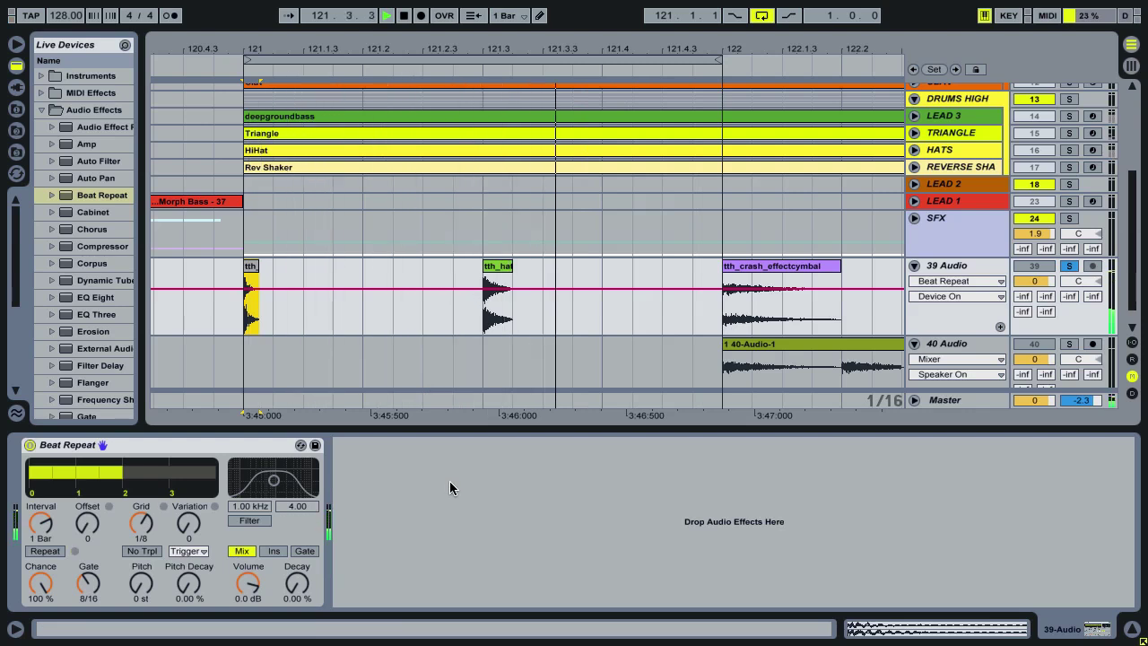
pyautogui.press('space')
# - Audition the loop with the Beat Repeat Offset at 8/16, and reset the Offset to 0
pyautogui.click(499, 272)
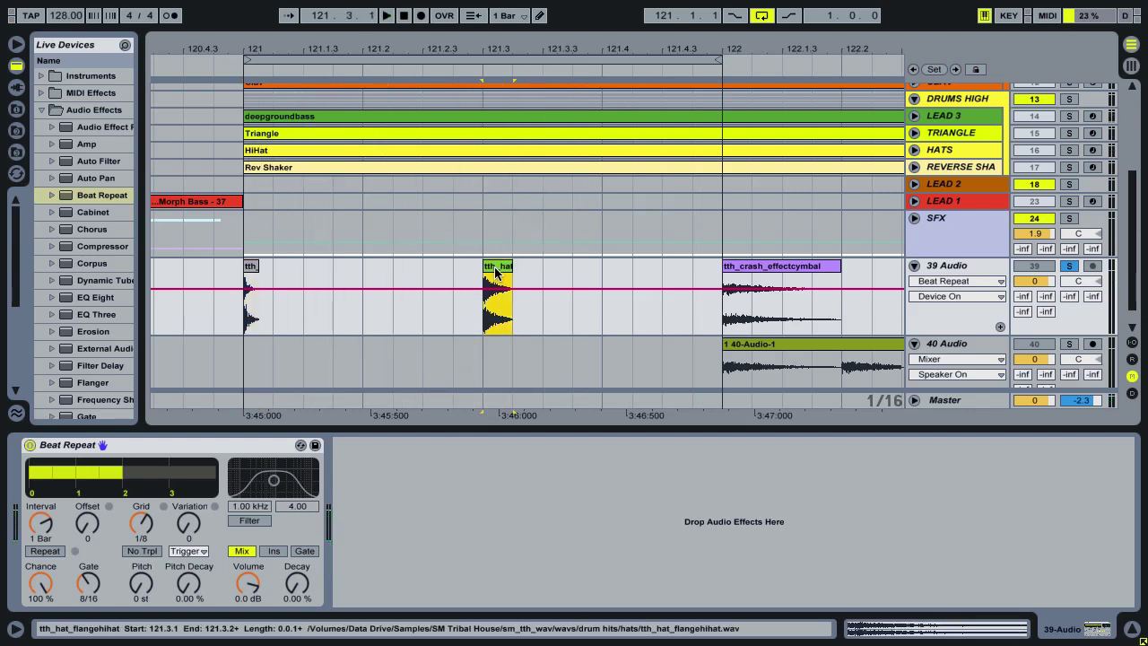
pyautogui.click(242, 325)
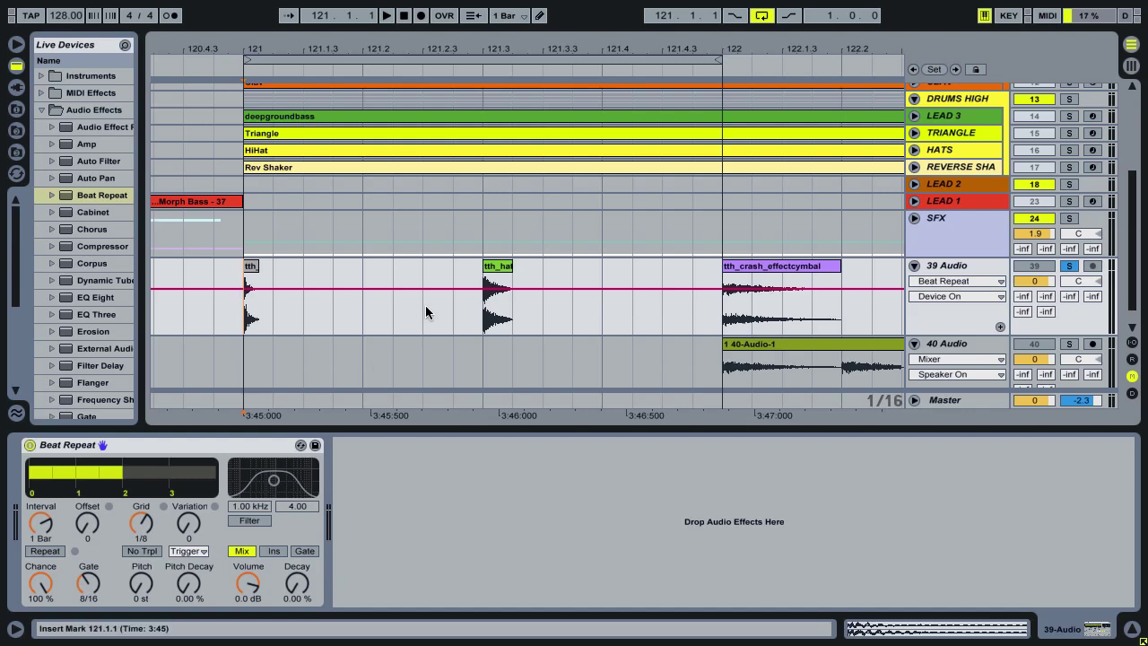
pyautogui.click(496, 267)
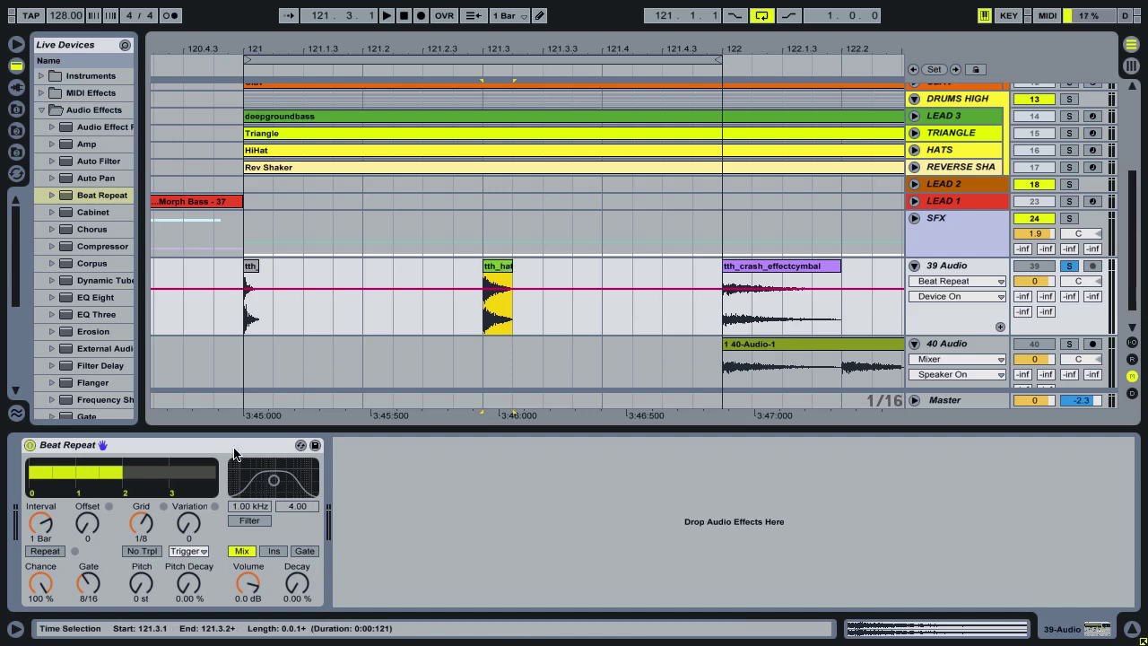
pyautogui.click(87, 529)
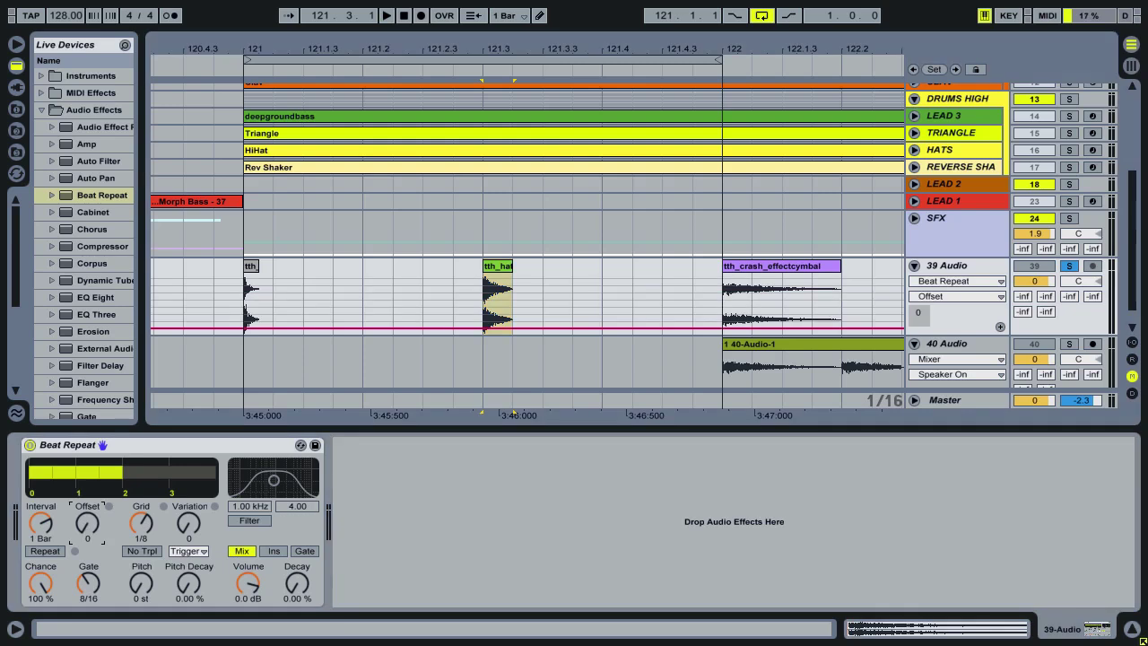
pyautogui.moveTo(87, 528); pyautogui.dragTo(87, 488)
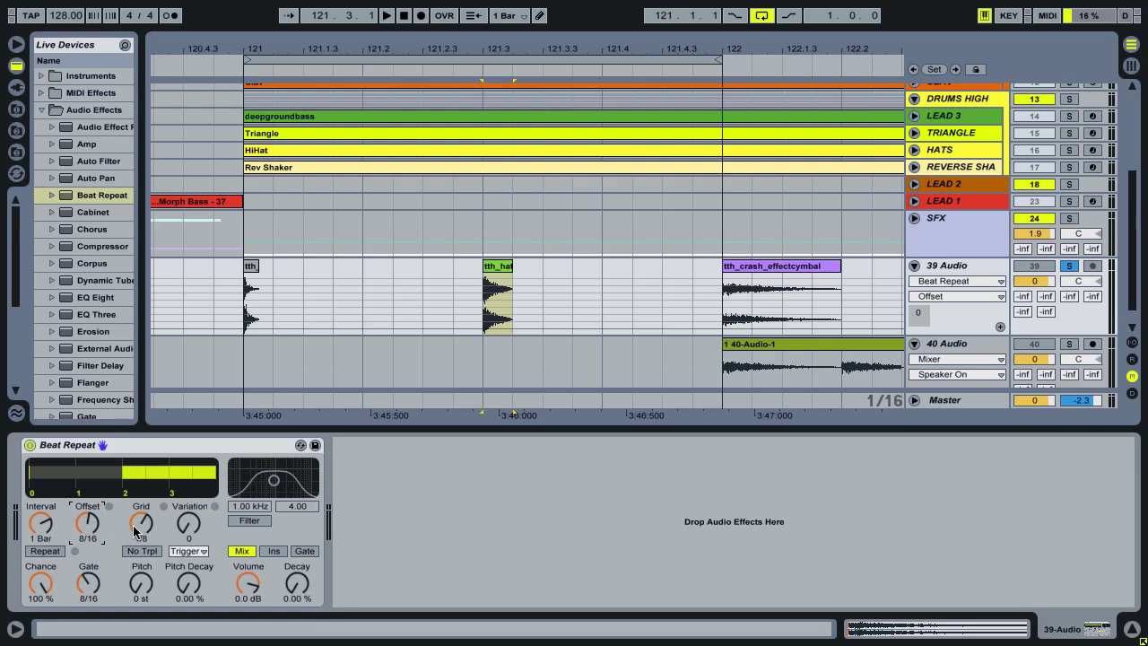
pyautogui.click(250, 269)
pyautogui.press('space')
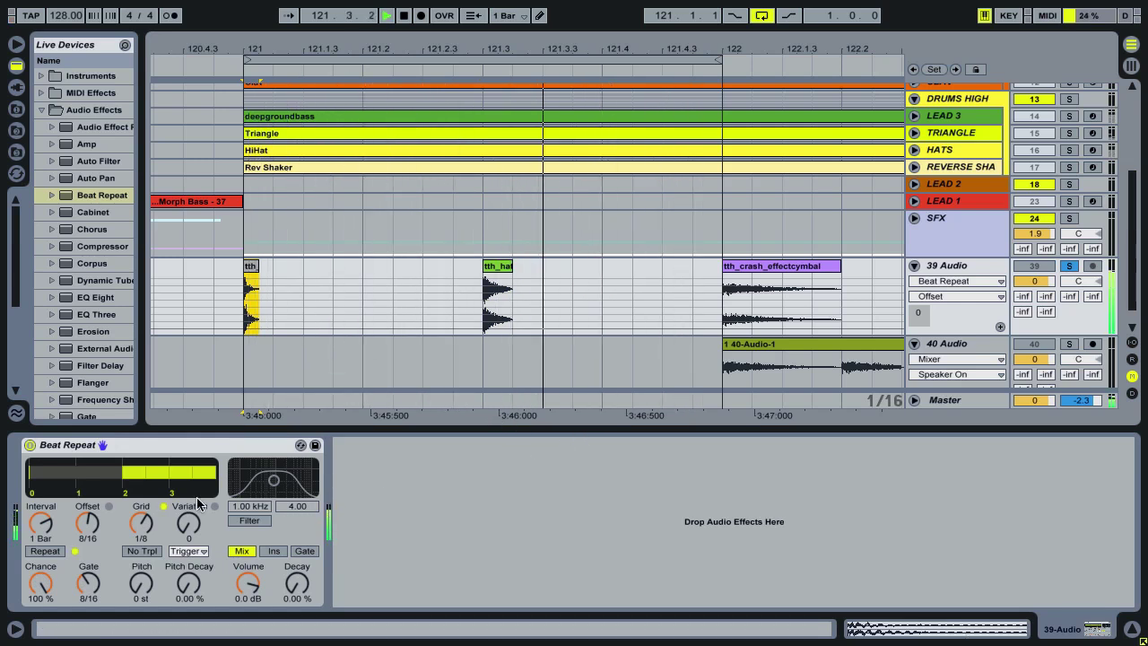
pyautogui.press('space')
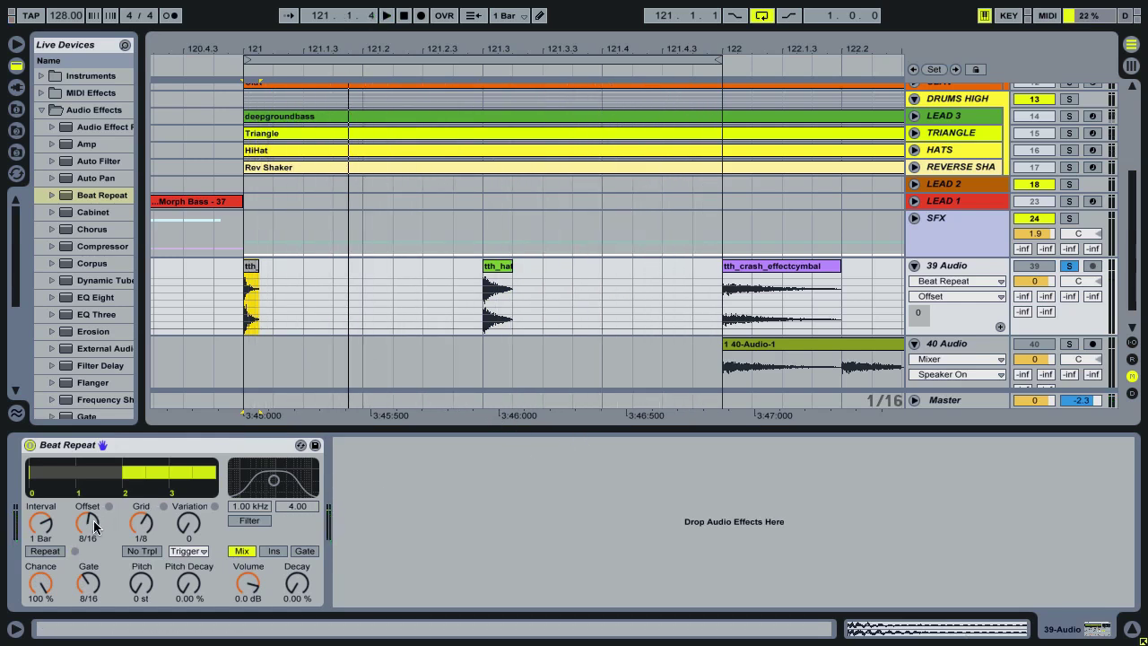
pyautogui.moveTo(94, 525); pyautogui.dragTo(95, 565)
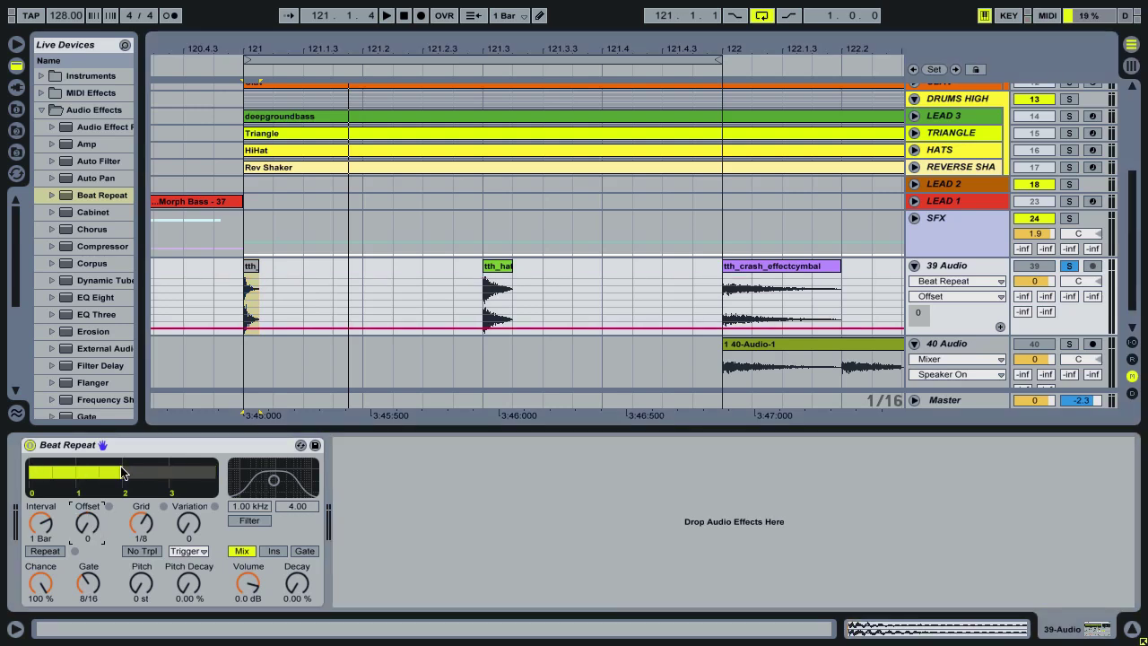
# - Audition the loop with the Beat Repeat Gate at 2/16, 3/16, 15/16 and 10/16, and return the Gate to 8/16
pyautogui.click(254, 274)
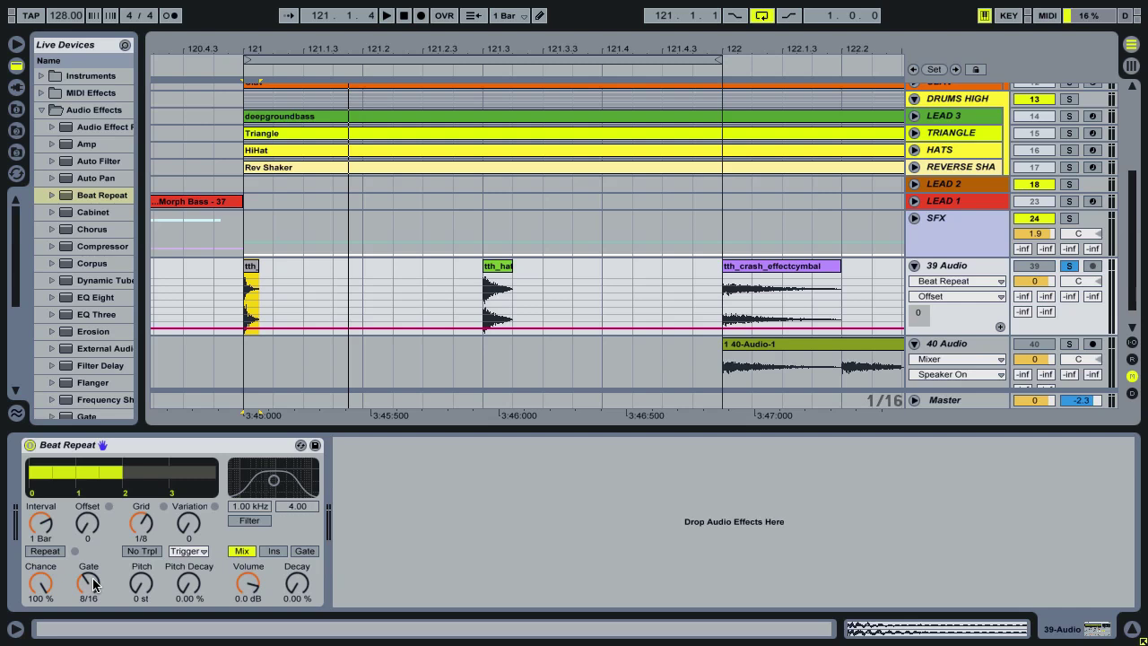
pyautogui.moveTo(88, 583)
pyautogui.mouseDown()
pyautogui.moveTo(88, 565)
pyautogui.moveTo(95, 594)
pyautogui.mouseUp()
pyautogui.press('space')
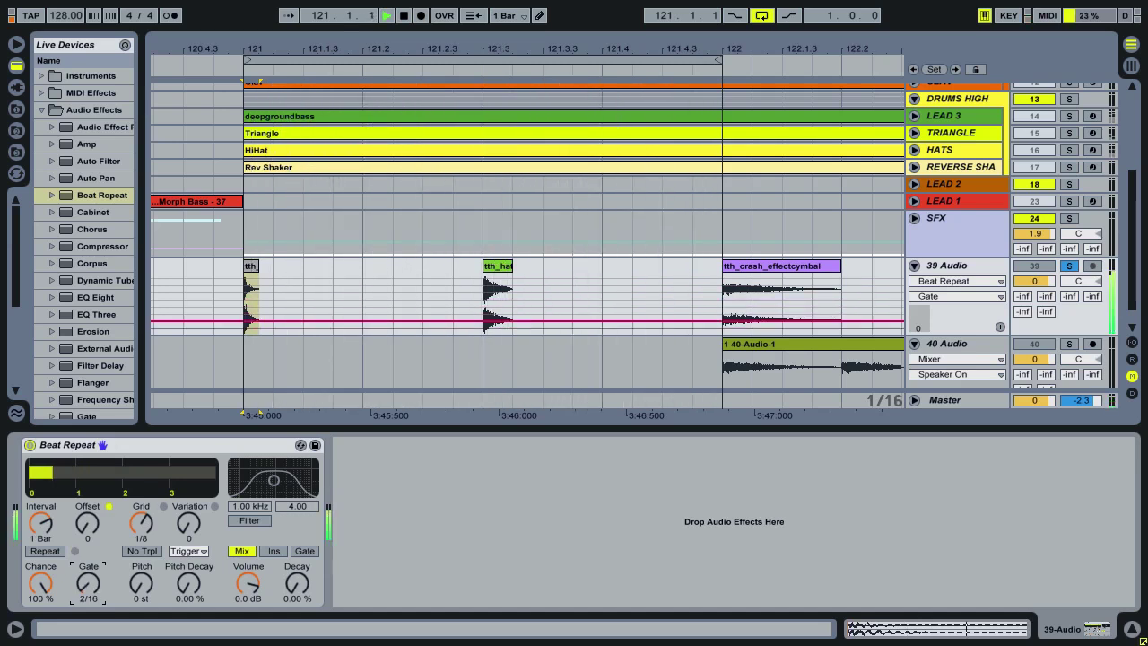
pyautogui.moveTo(88, 585); pyautogui.dragTo(88, 581)
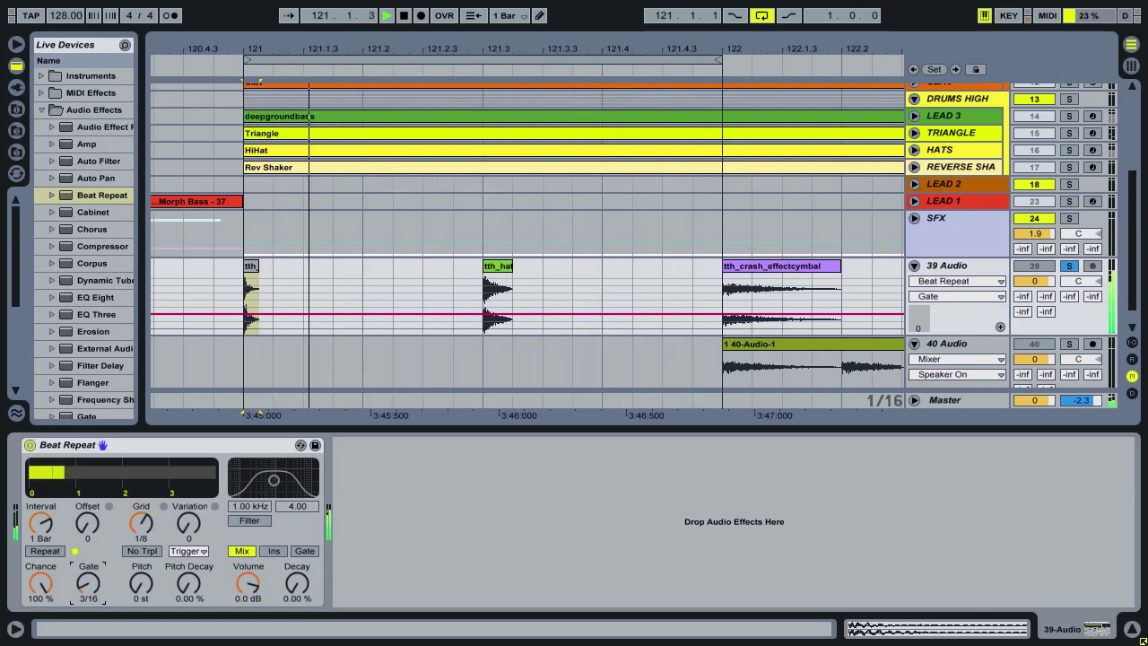
pyautogui.moveTo(88, 584); pyautogui.dragTo(88, 543)
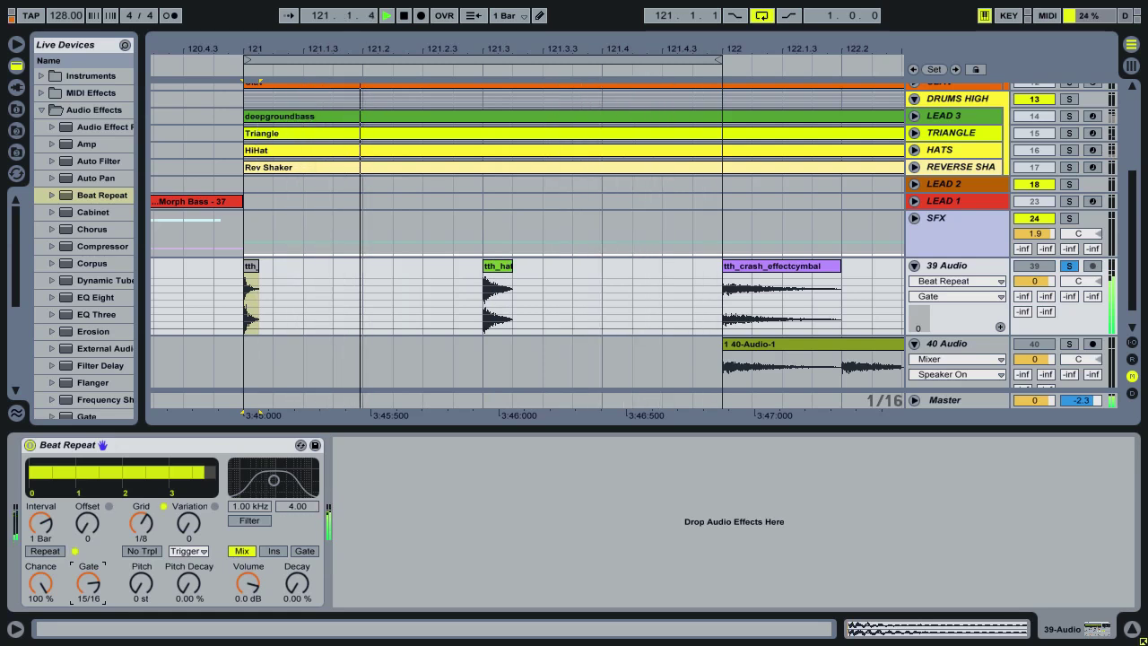
pyautogui.moveTo(94, 567); pyautogui.dragTo(93, 585)
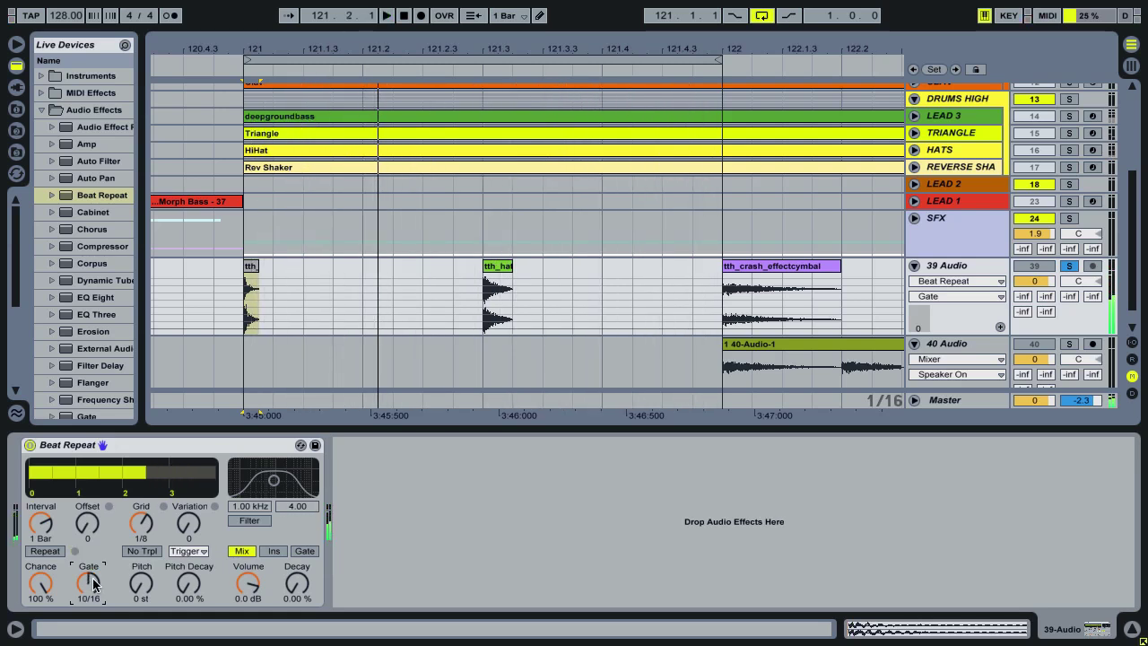
pyautogui.click(41, 583)
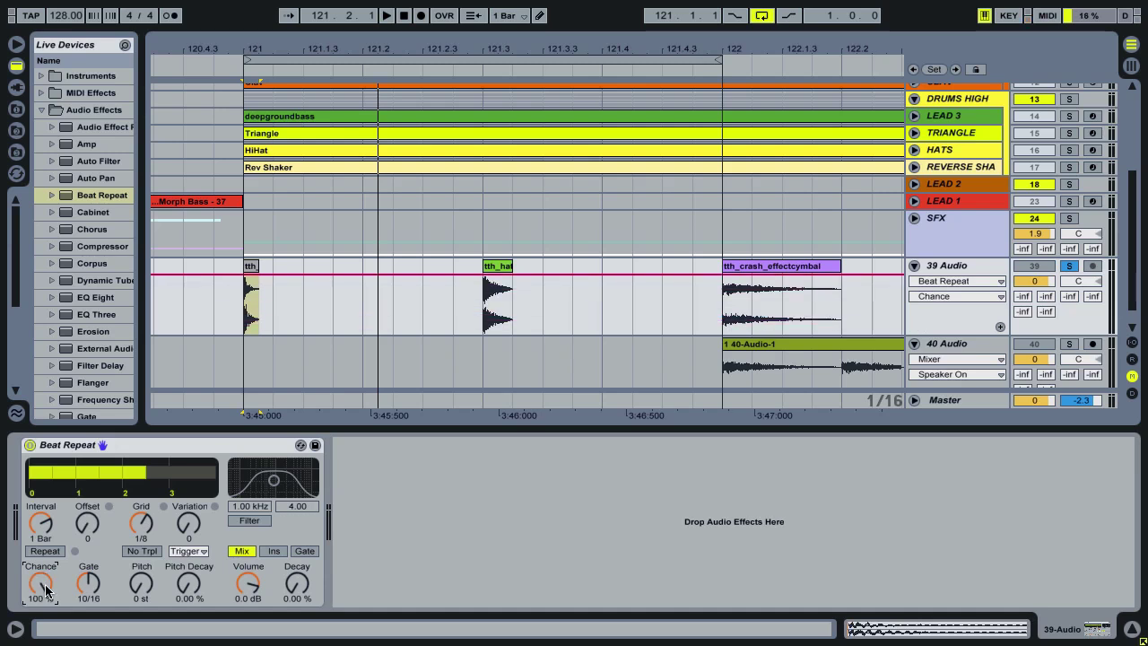
pyautogui.moveTo(45, 590)
pyautogui.mouseDown()
pyautogui.moveTo(45, 628)
pyautogui.moveTo(46, 592)
pyautogui.mouseUp()
pyautogui.moveTo(88, 585); pyautogui.dragTo(88, 601)
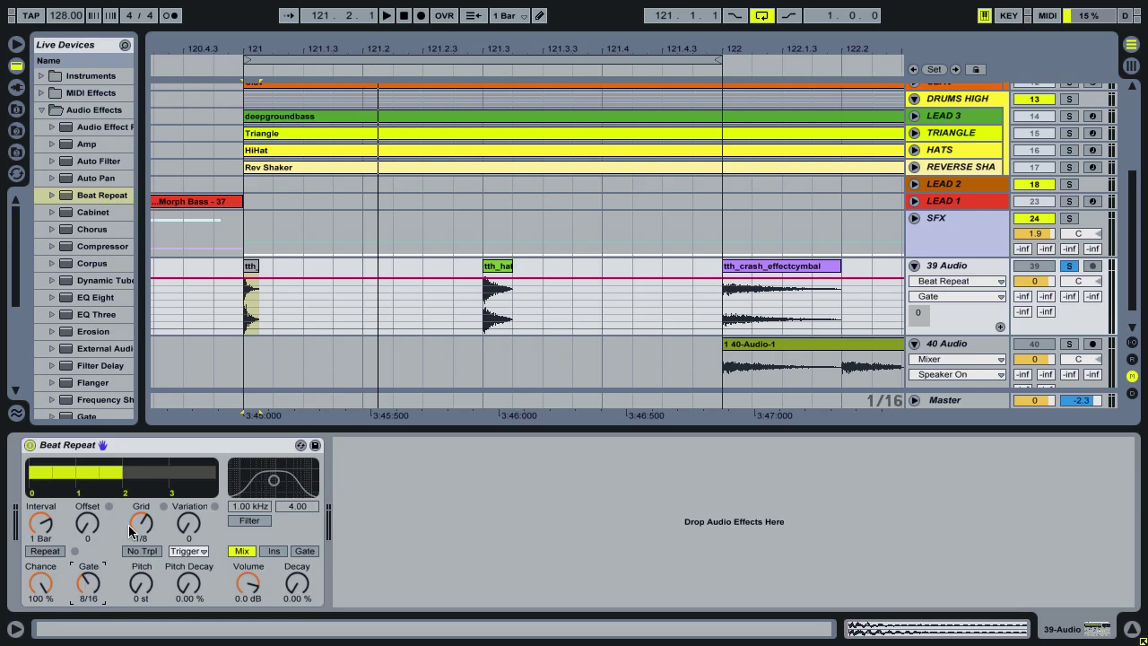
# - Move the tth_hat clip on the 39 Audio track to 120.4.3, just before the first clip
pyautogui.click(379, 390)
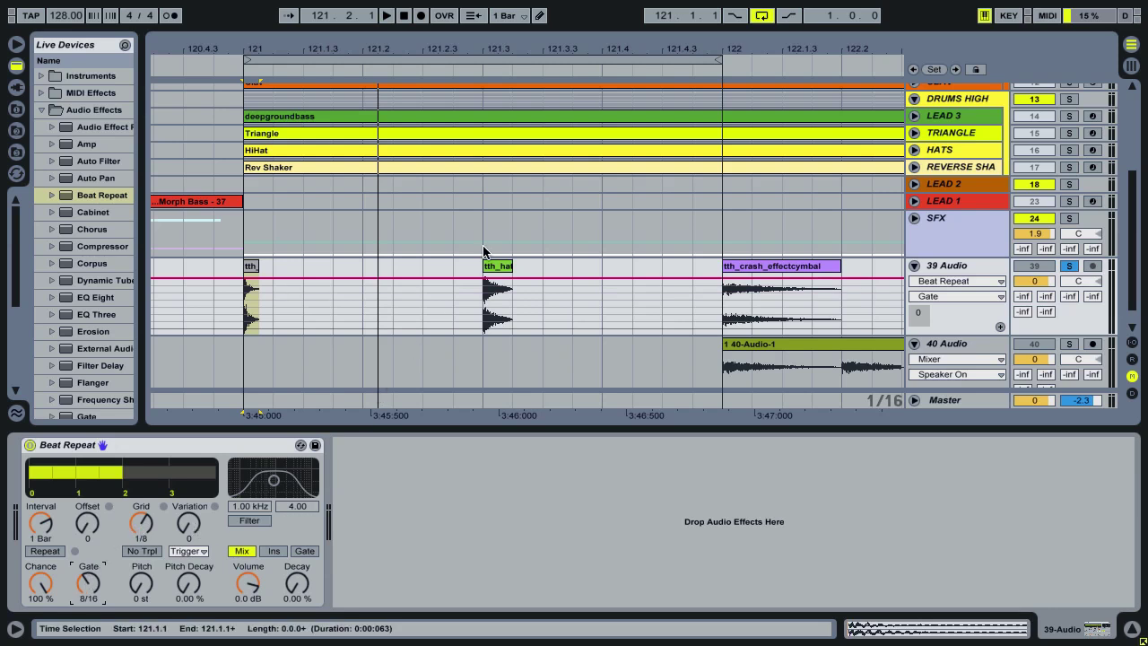
pyautogui.moveTo(494, 267); pyautogui.dragTo(205, 269)
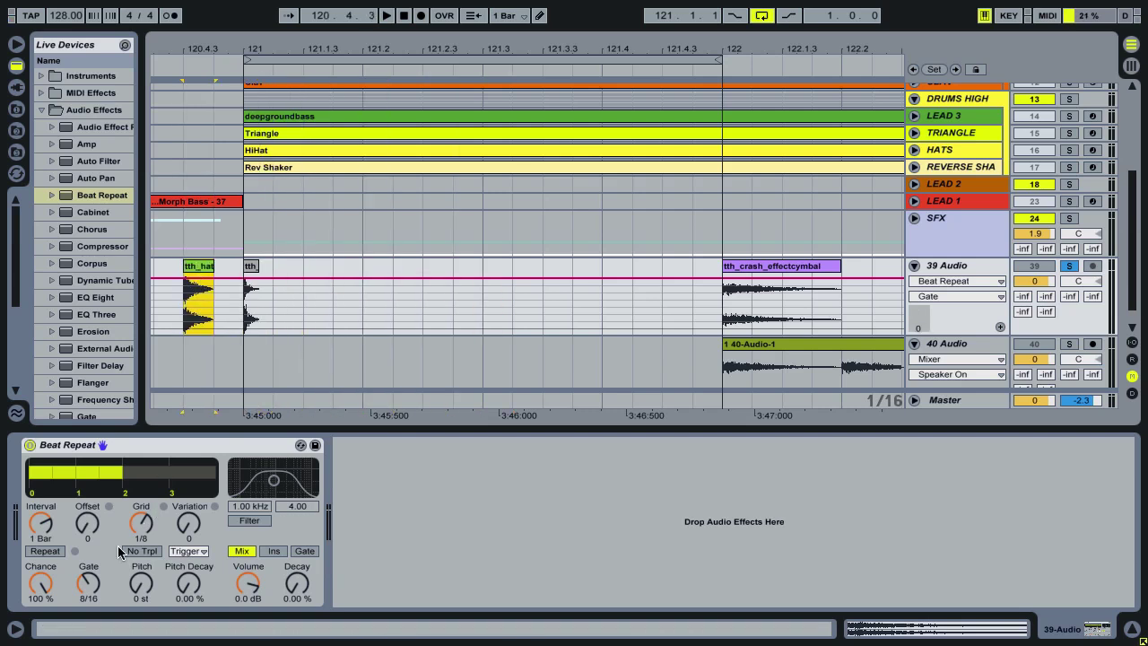
# - Set the Beat Repeat Gate to 1 Bar and the Variation to 2
pyautogui.moveTo(88, 583); pyautogui.dragTo(88, 533)
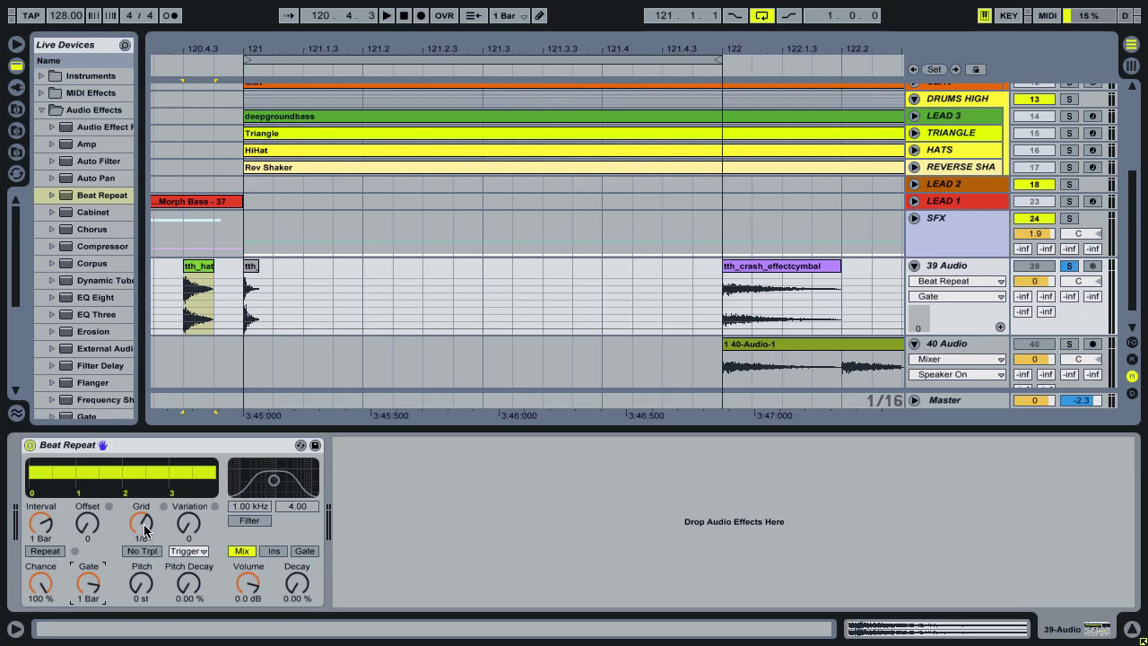
pyautogui.moveTo(141, 525)
pyautogui.mouseDown()
pyautogui.moveTo(141, 513)
pyautogui.moveTo(141, 524)
pyautogui.mouseUp()
pyautogui.moveTo(191, 530); pyautogui.dragTo(191, 522)
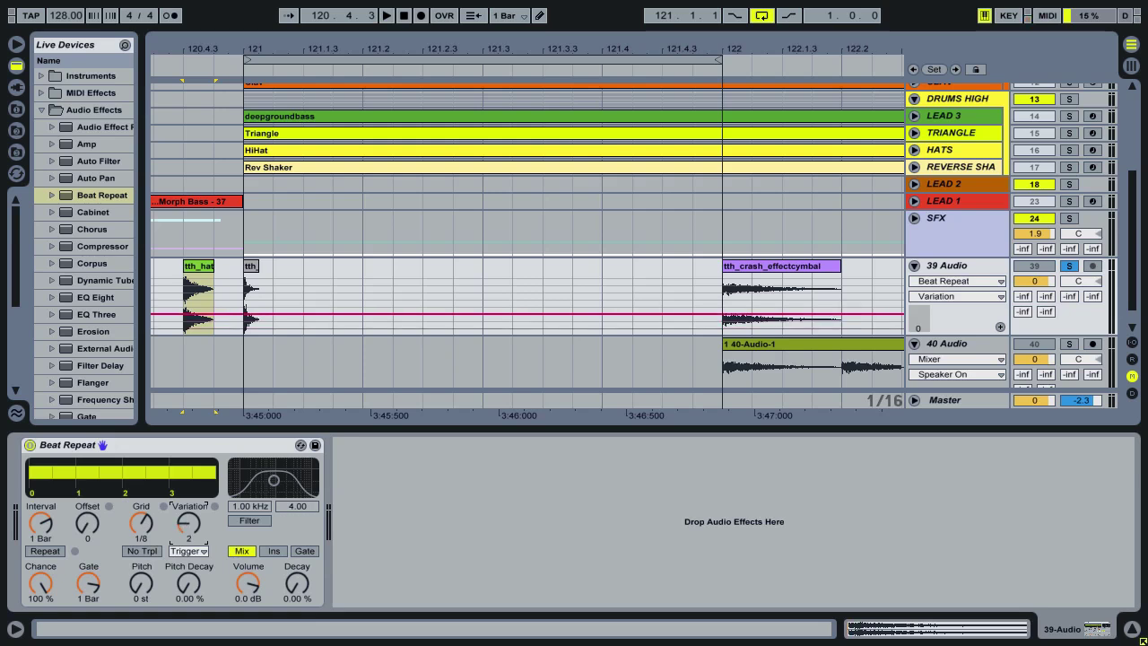
# - Try the Beat Repeat Grid at 1/4, return it to 1/8 and audition the clips with the variation
pyautogui.click(134, 526)
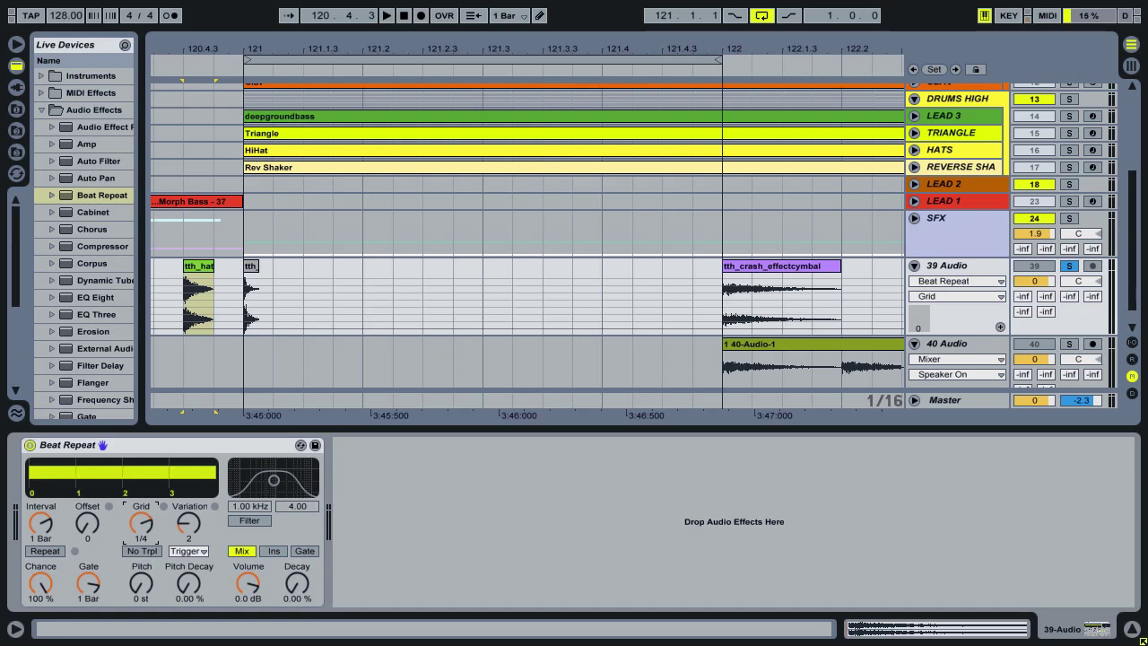
pyautogui.moveTo(141, 524); pyautogui.dragTo(141, 531)
pyautogui.press('space')
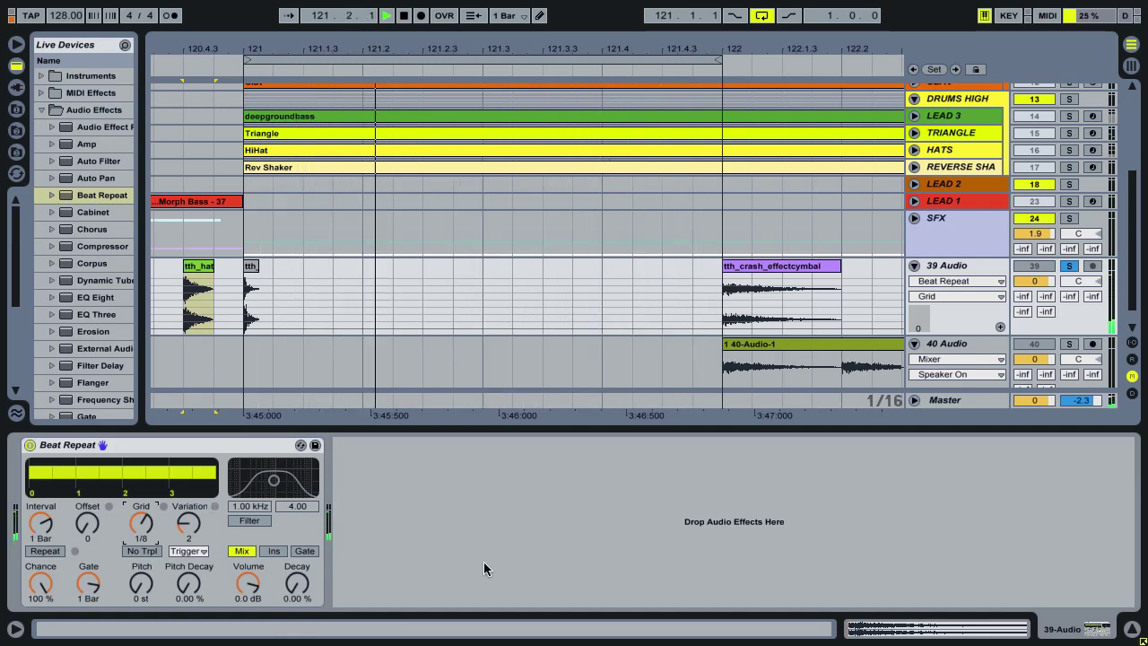
pyautogui.press('space')
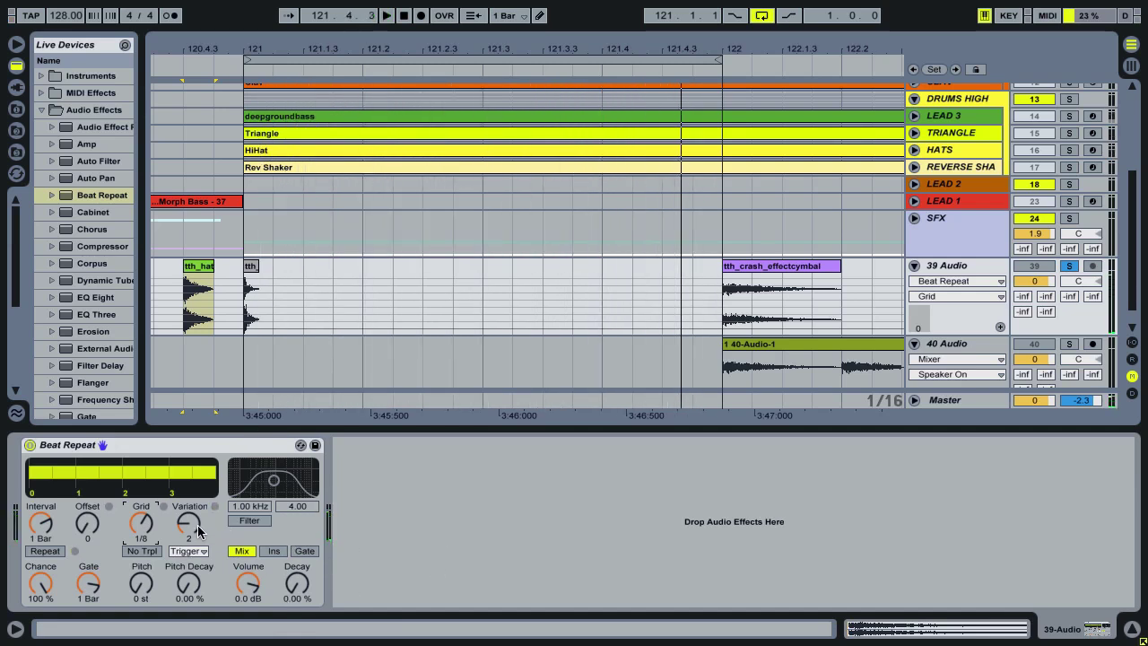
# - Raise the Beat Repeat Variation to 10 and audition the loop, including from the clip at bar 121
pyautogui.moveTo(191, 531); pyautogui.dragTo(141, 524)
pyautogui.press('space')
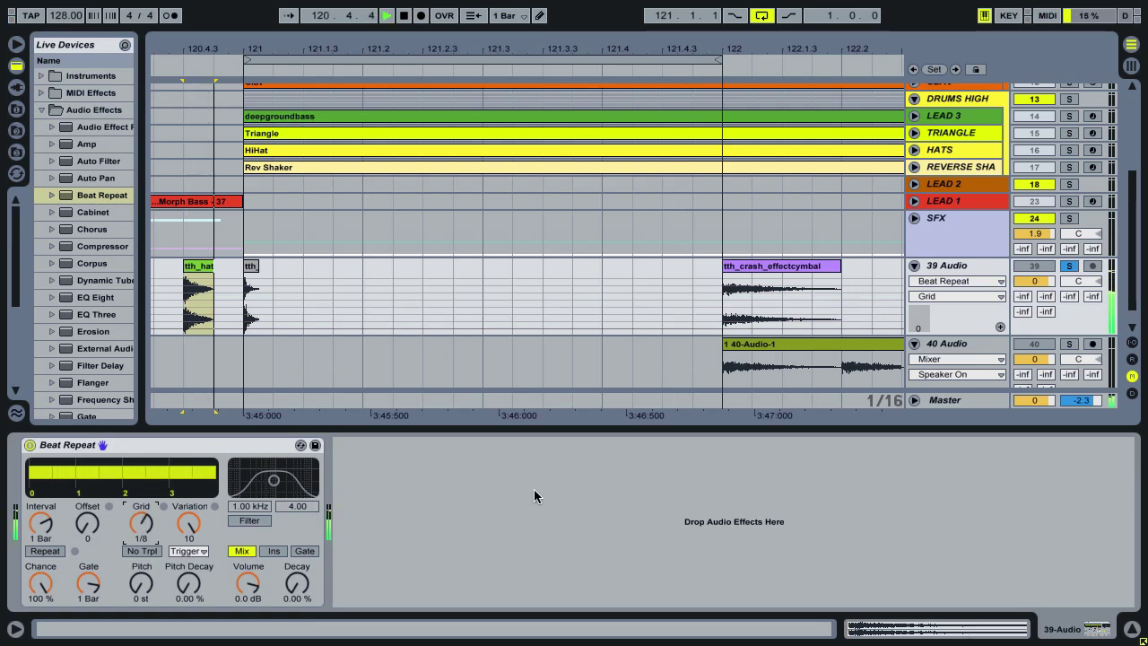
pyautogui.click(251, 287)
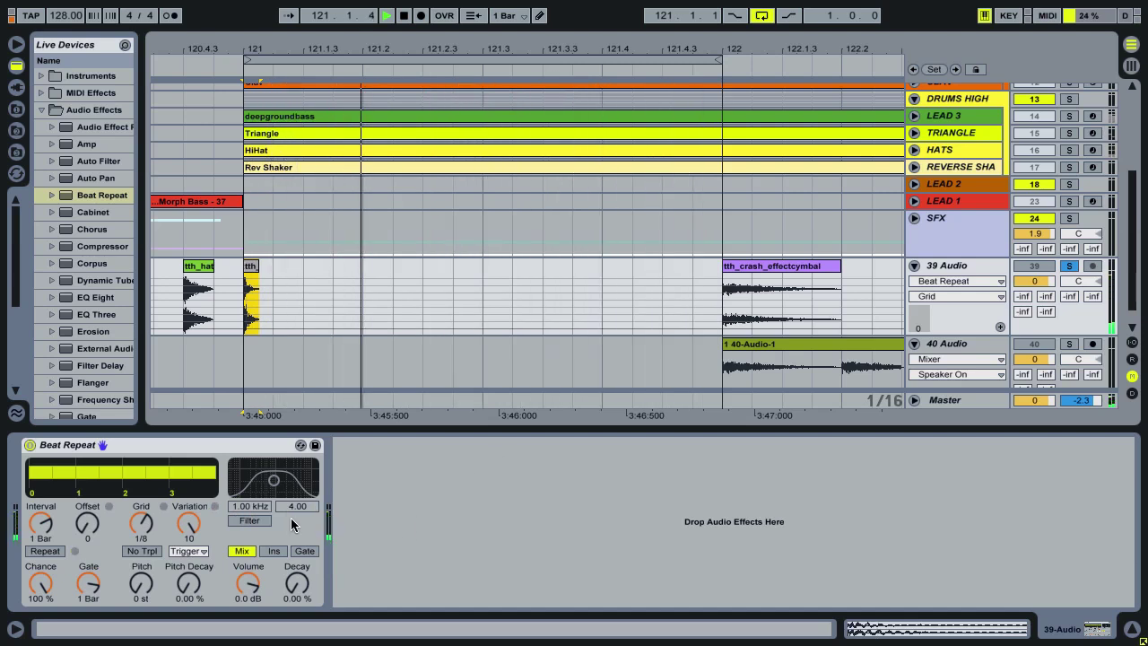
pyautogui.press('space')
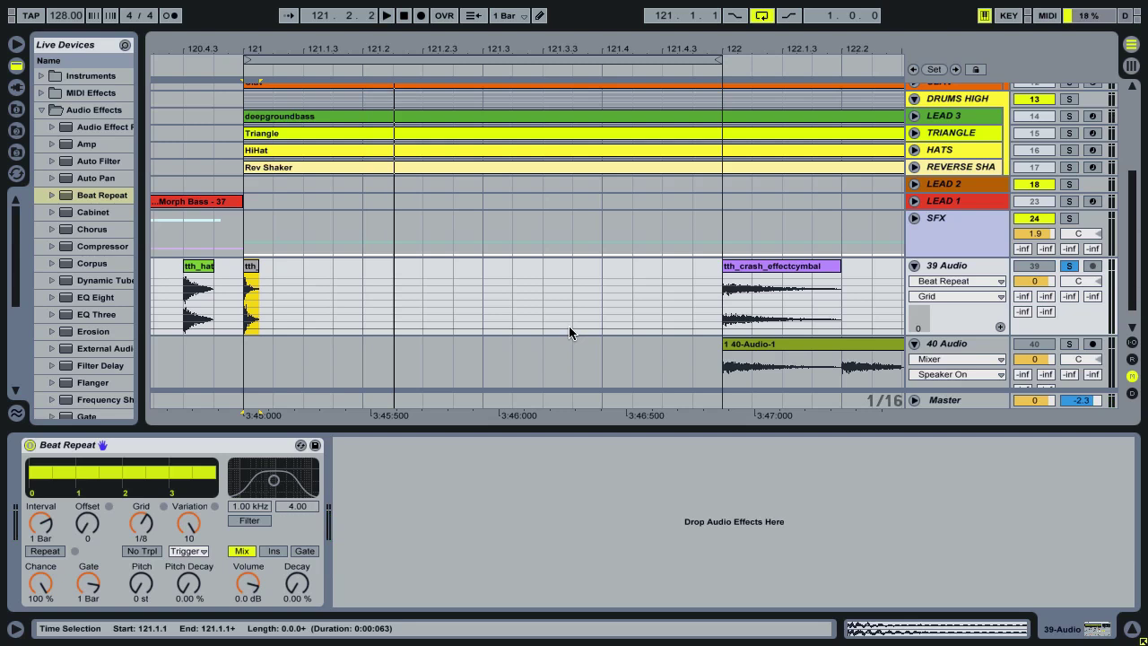
# - Enable the no-triplets option, sweep the Grid and return it to 1/8, and disable the option again
pyautogui.click(145, 552)
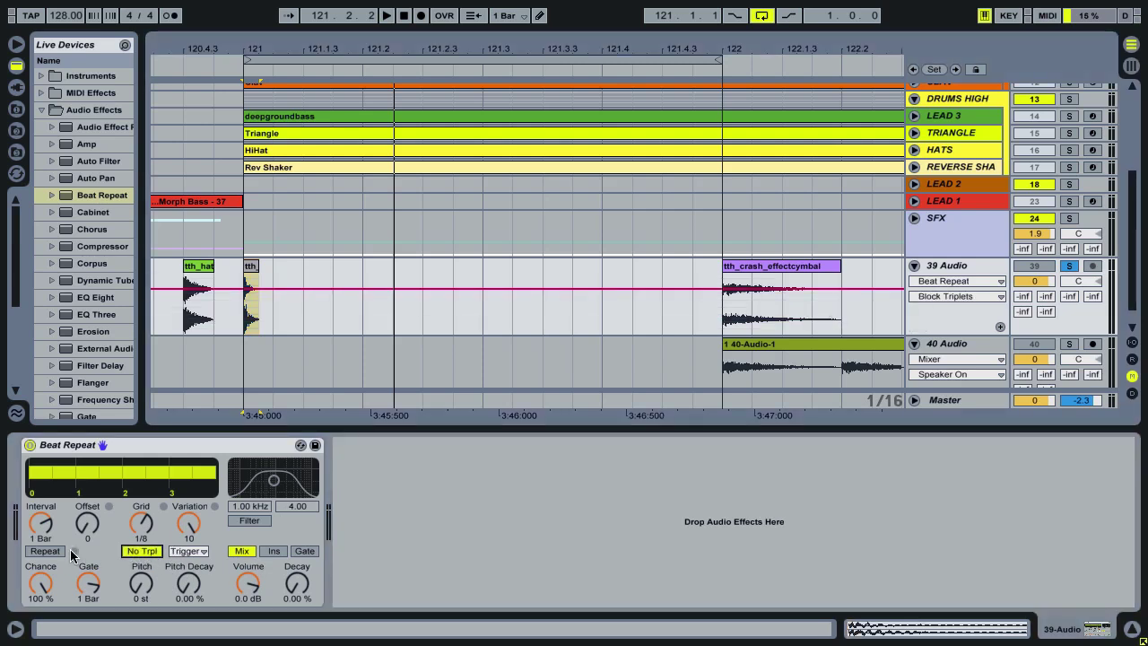
pyautogui.click(141, 524)
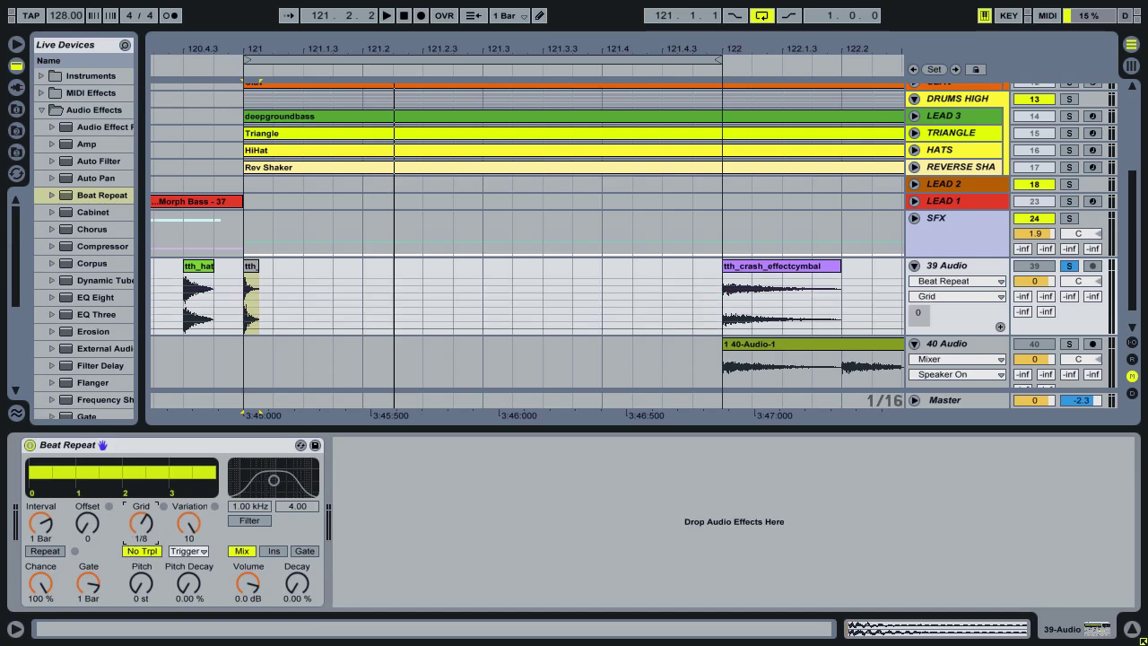
pyautogui.moveTo(142, 518); pyautogui.dragTo(138, 535)
pyautogui.moveTo(142, 537); pyautogui.dragTo(142, 525)
pyautogui.click(141, 553)
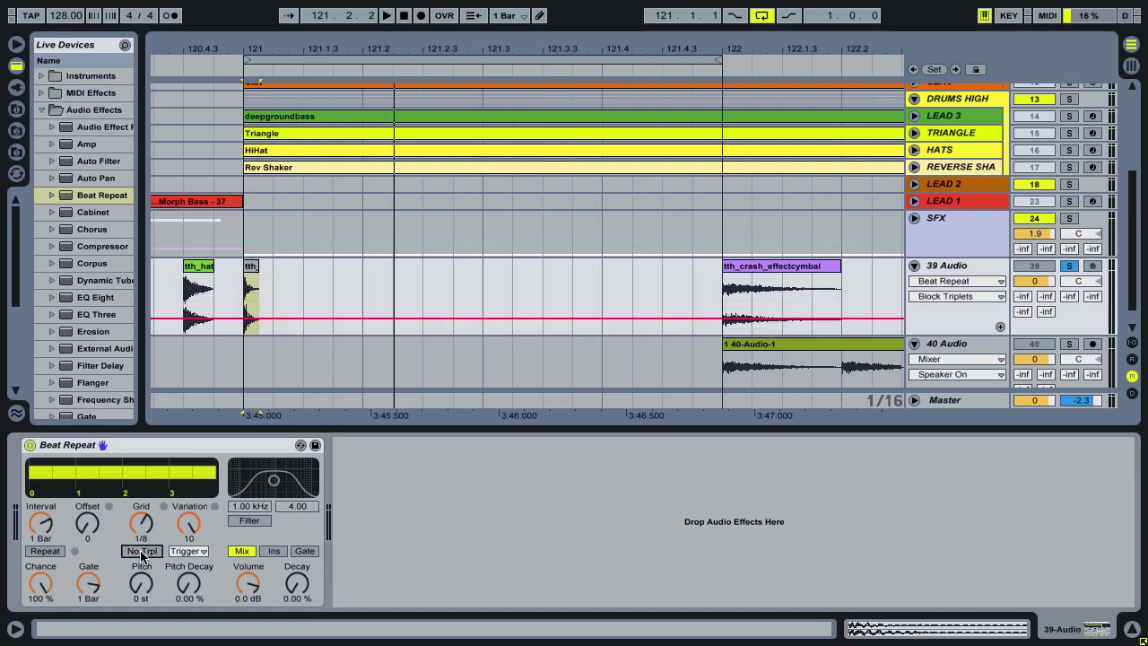
# - Set the Variation type to 1/4 and the Grid to 1/16, and audition from the clip at bar 121
pyautogui.click(189, 552)
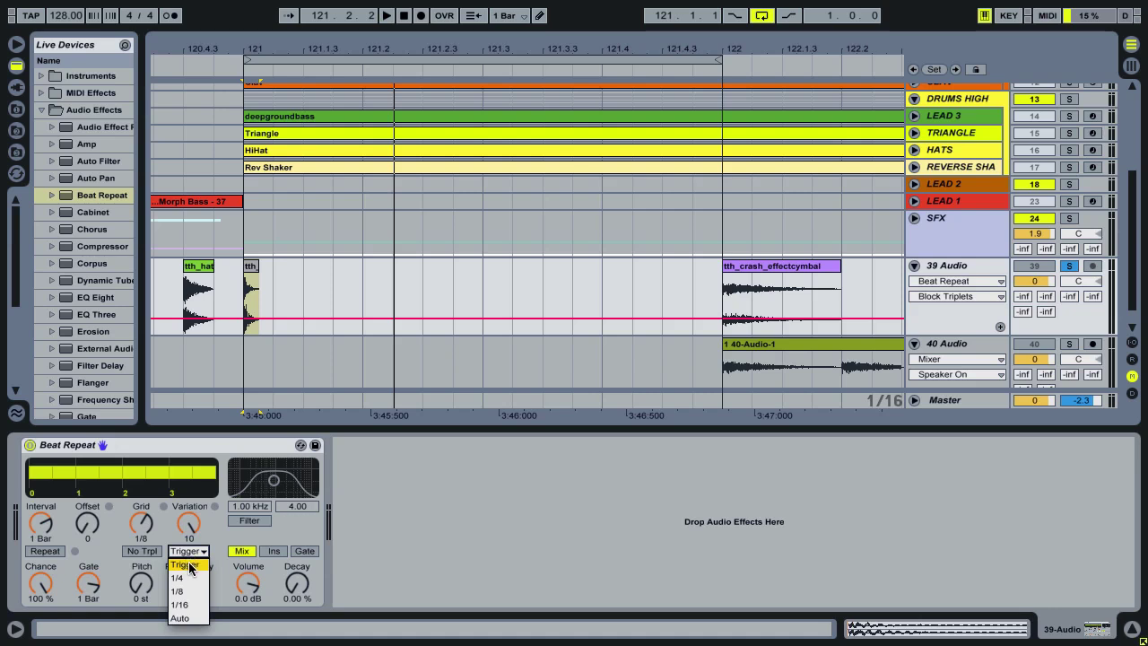
pyautogui.click(216, 542)
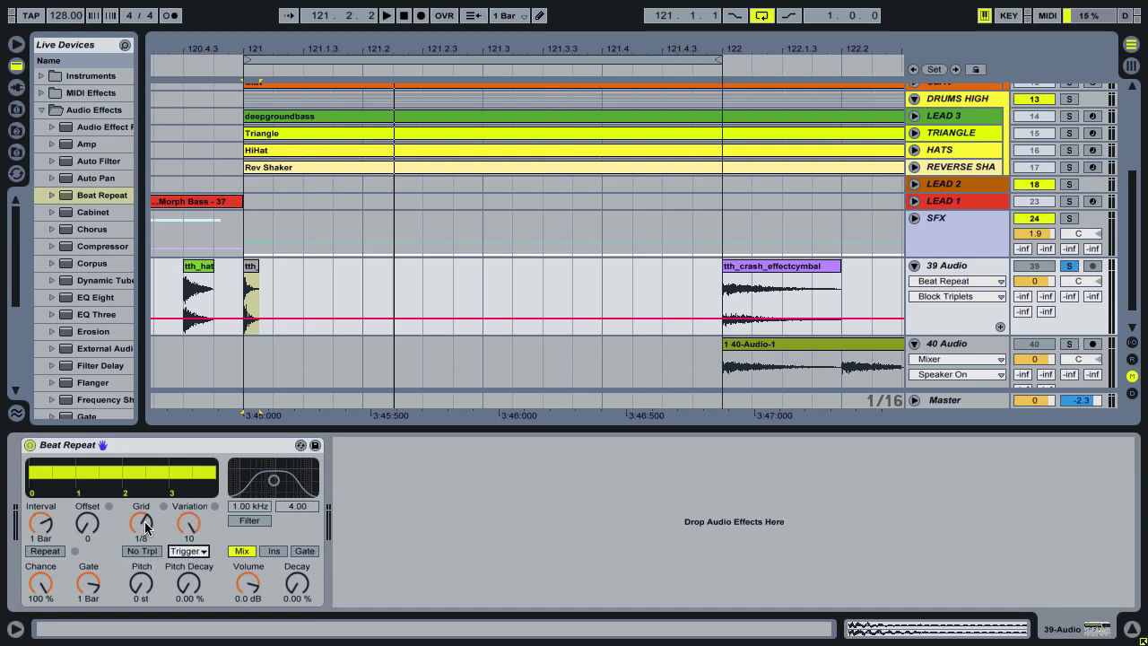
pyautogui.click(196, 530)
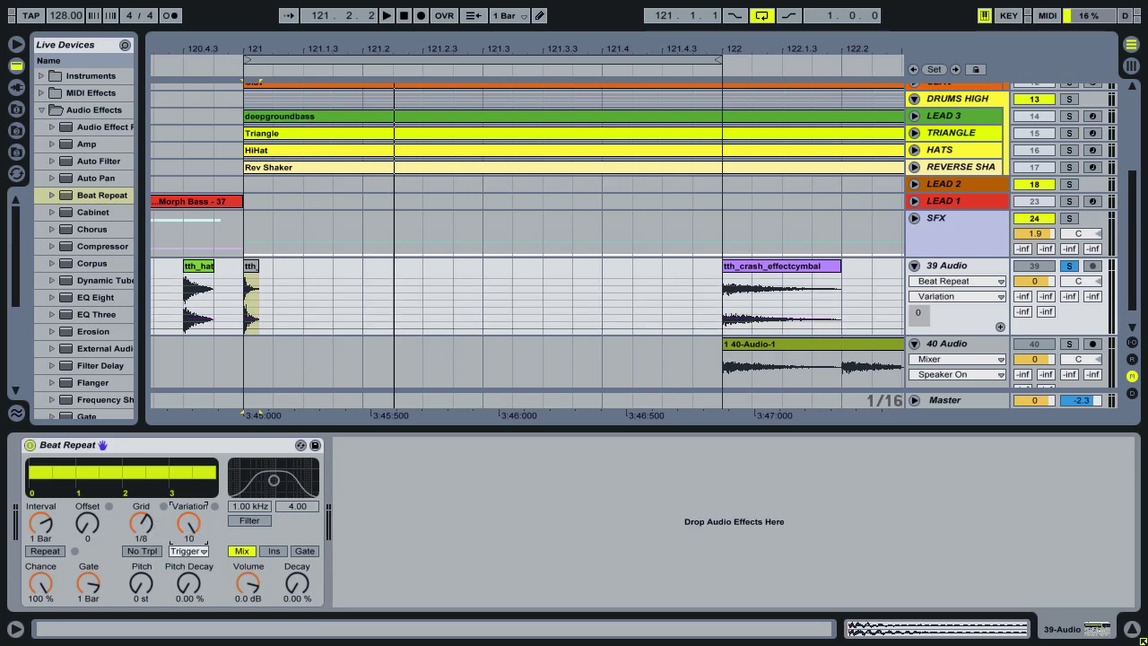
pyautogui.click(188, 551)
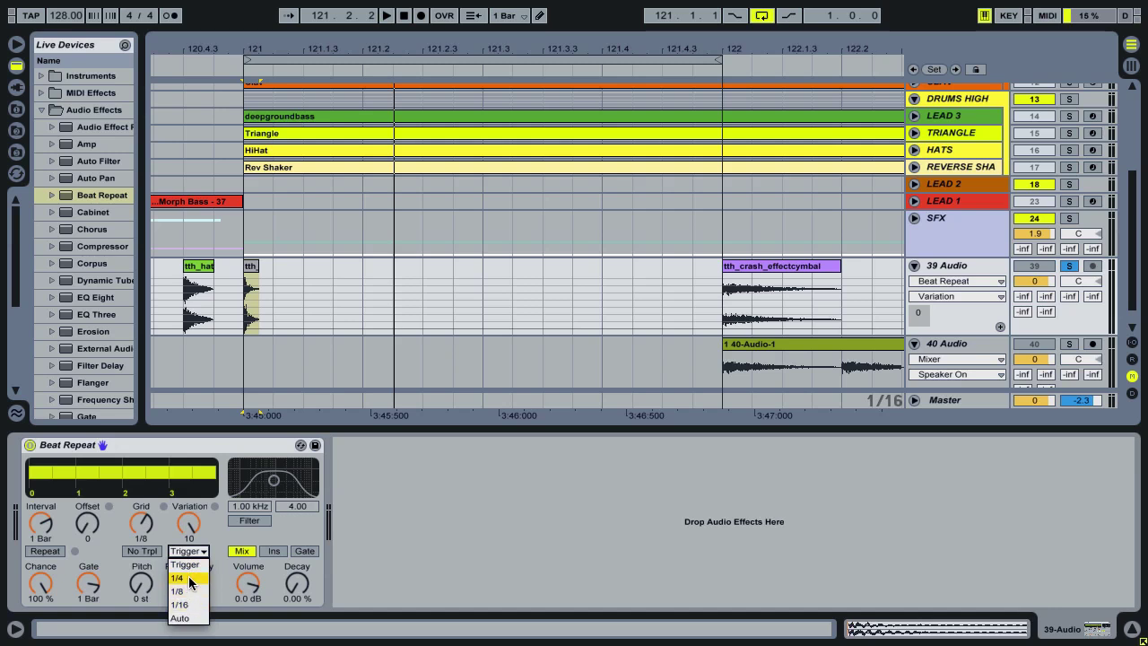
pyautogui.click(190, 579)
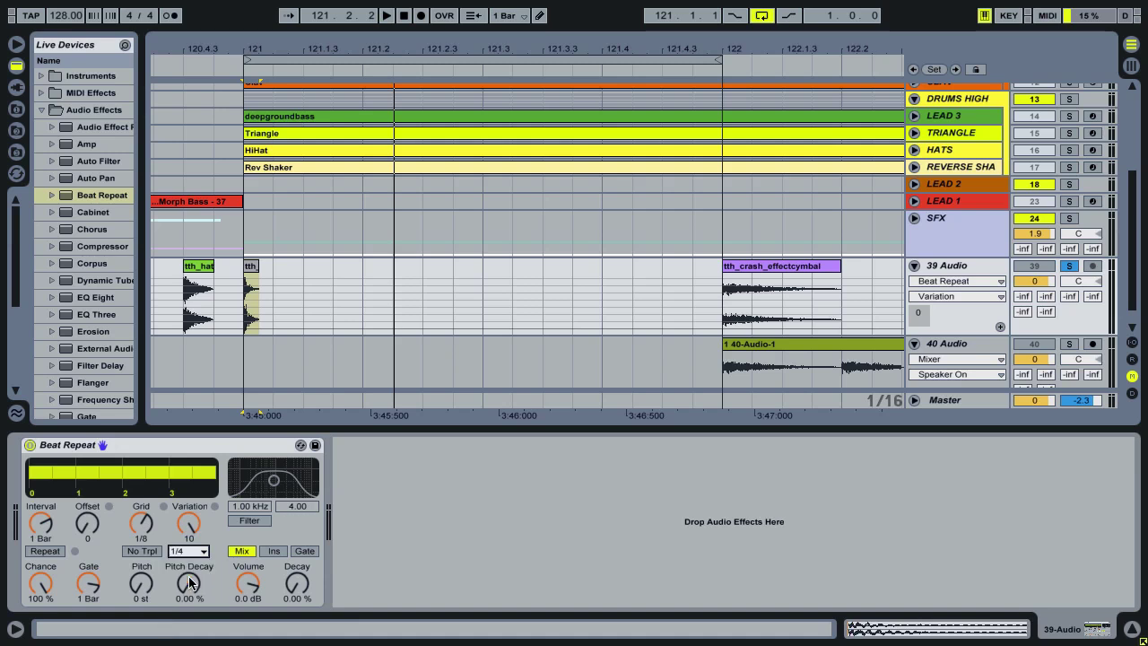
pyautogui.moveTo(141, 524); pyautogui.dragTo(141, 538)
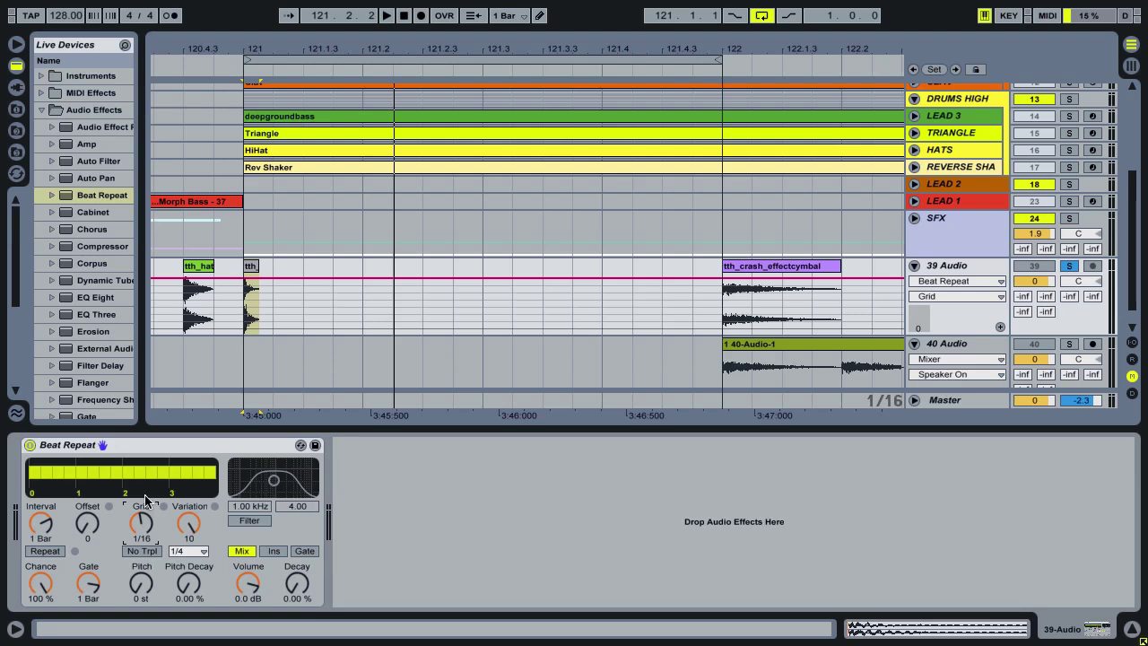
pyautogui.click(245, 278)
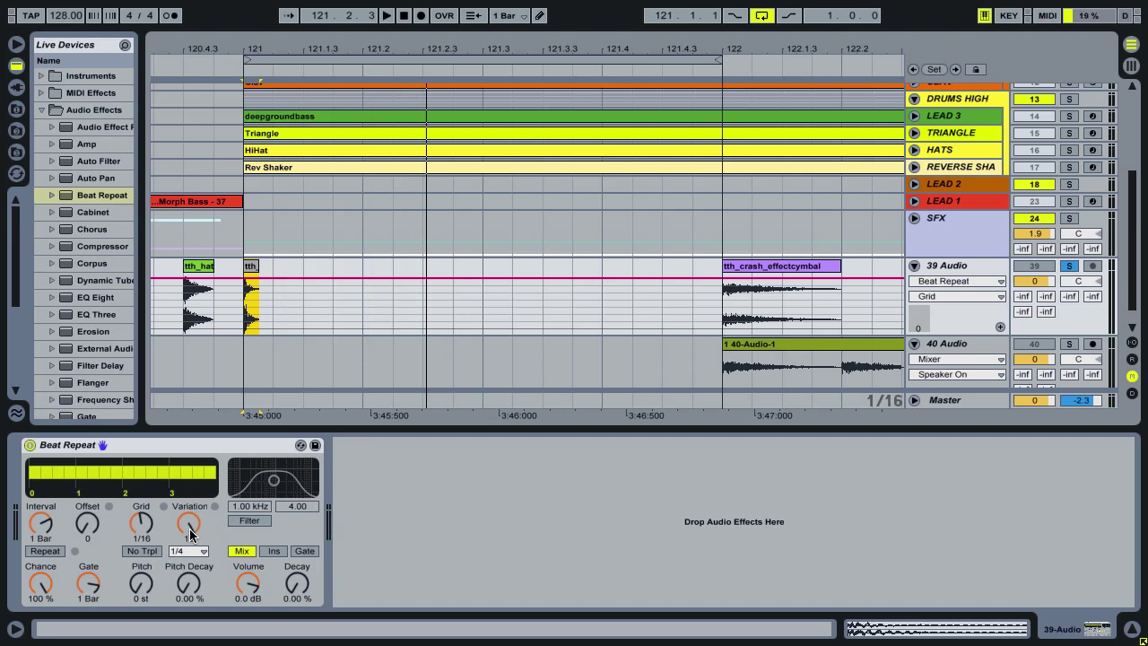
# - Audition the loop with the Variation type set to Auto, and reset the Variation to 0
pyautogui.click(188, 551)
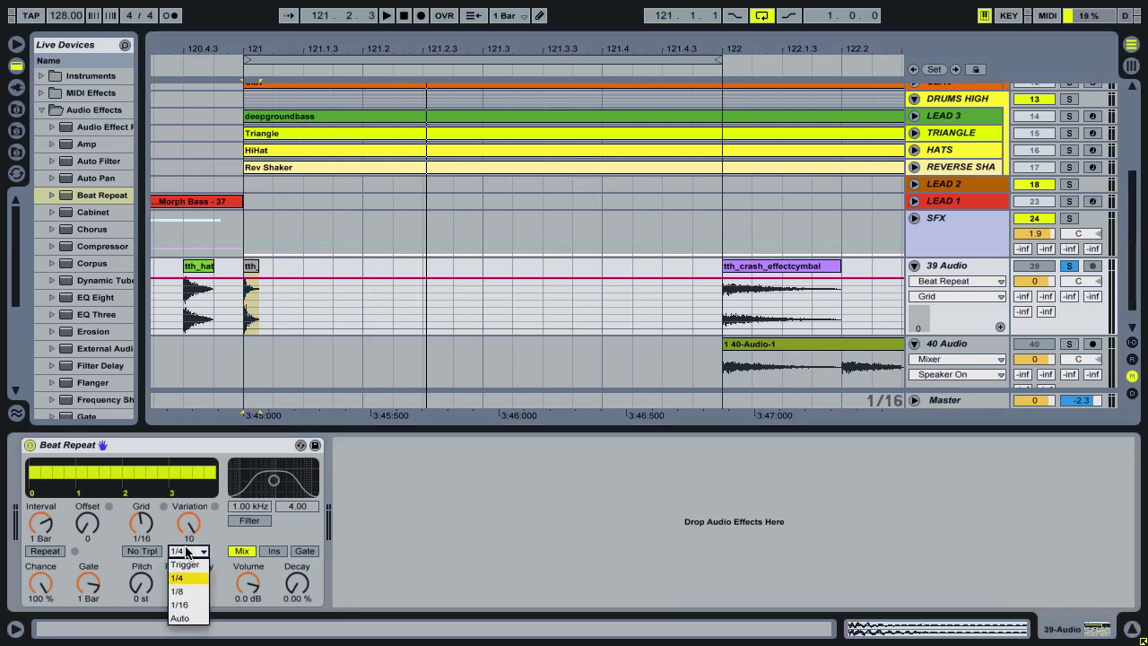
pyautogui.click(189, 618)
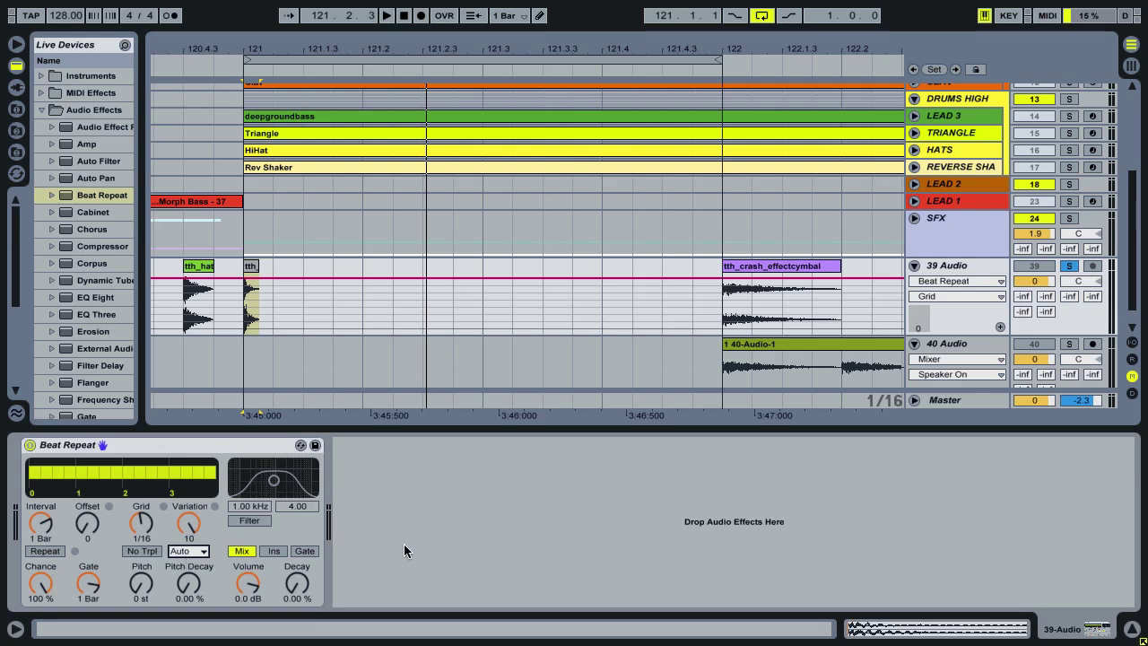
pyautogui.press('space')
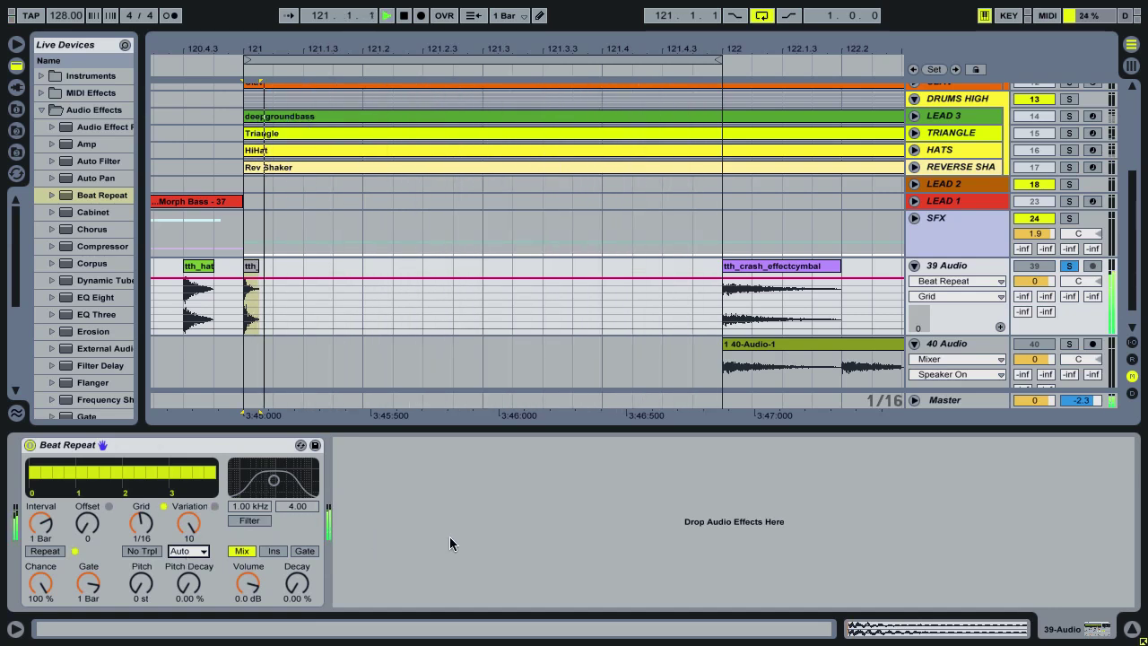
pyautogui.press('space')
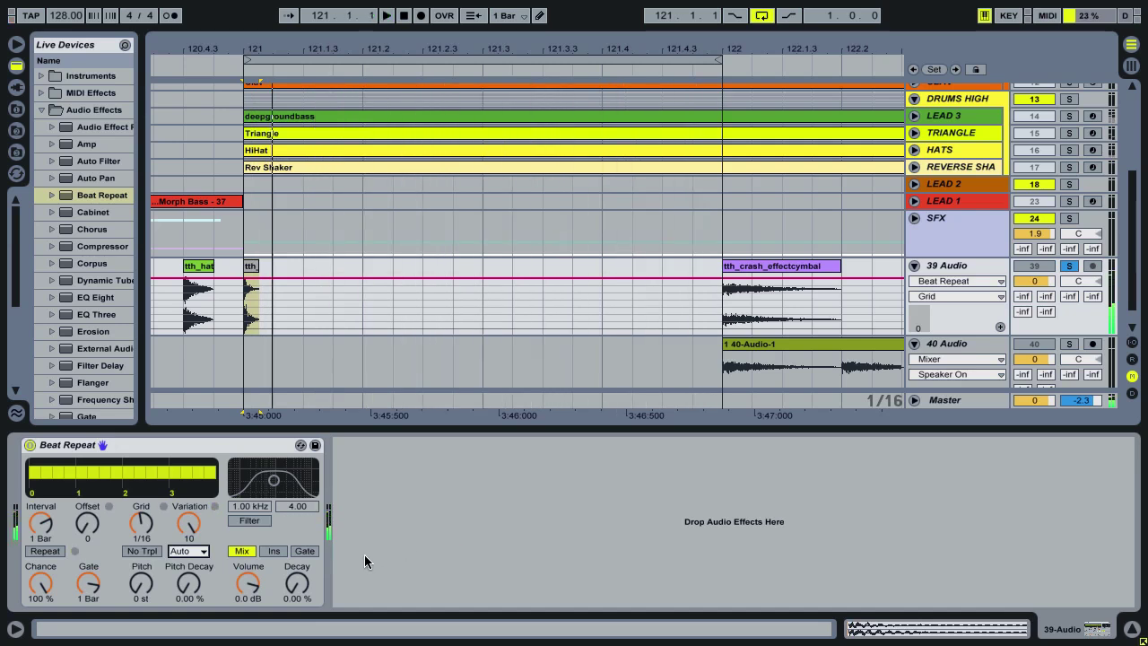
pyautogui.click(190, 506)
pyautogui.moveTo(190, 524); pyautogui.dragTo(189, 557)
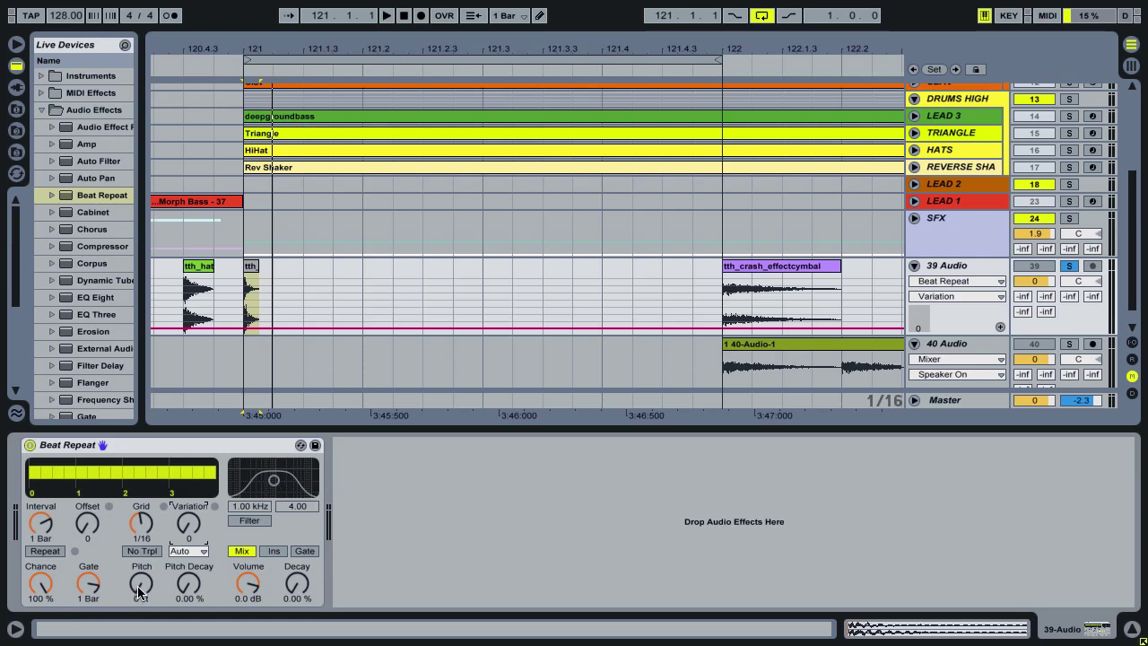
# - Set the Beat Repeat Grid to 1/8 and the Pitch to -8 st, and audition the loop
pyautogui.moveTo(139, 592); pyautogui.dragTo(139, 607)
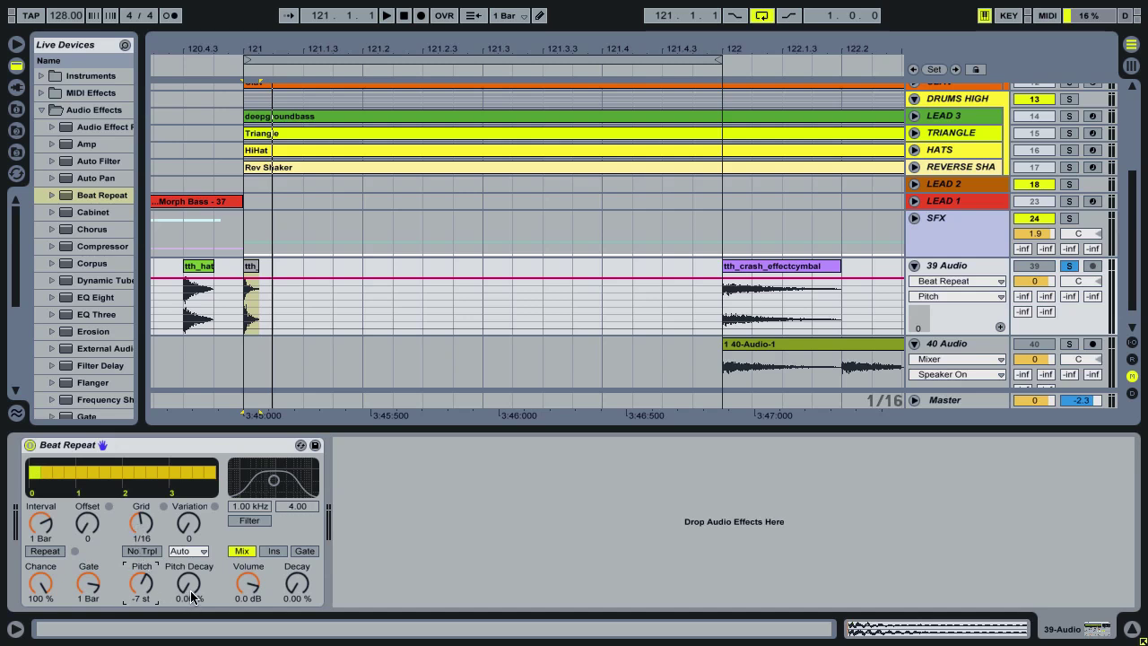
pyautogui.moveTo(152, 531); pyautogui.dragTo(153, 530)
pyautogui.moveTo(146, 587); pyautogui.dragTo(146, 590)
pyautogui.press('space')
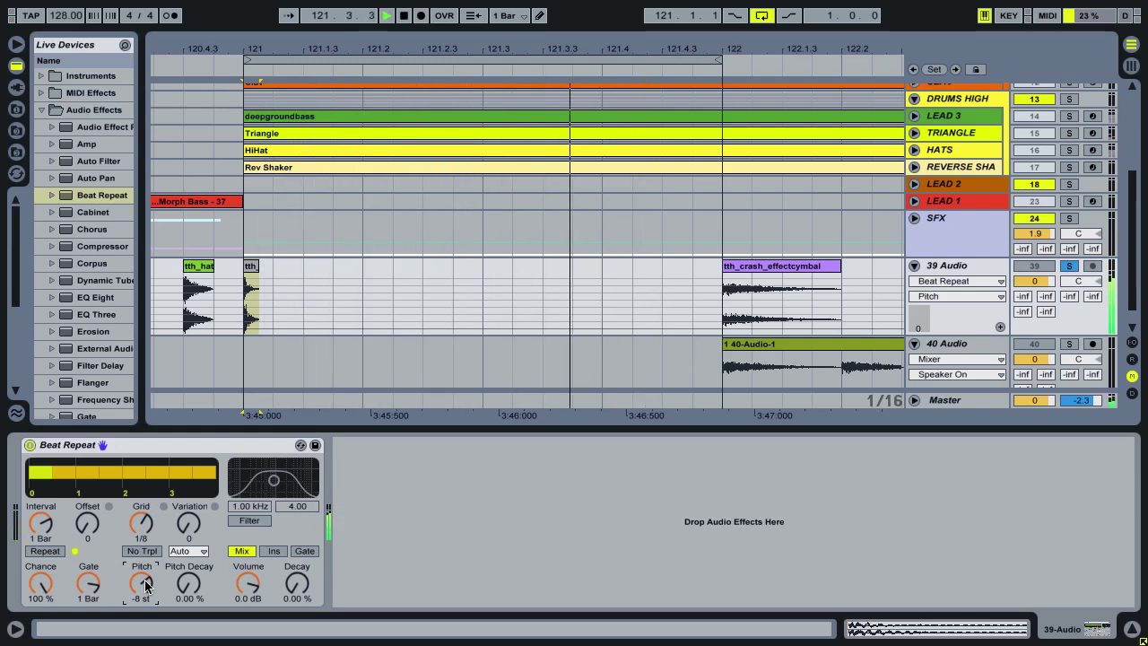
pyautogui.press('space')
# - Reset the Pitch to 0 st, audition the loop with Pitch Decay at 88.9 %, and return Pitch Decay to 0 %
pyautogui.moveTo(191, 590); pyautogui.dragTo(191, 552)
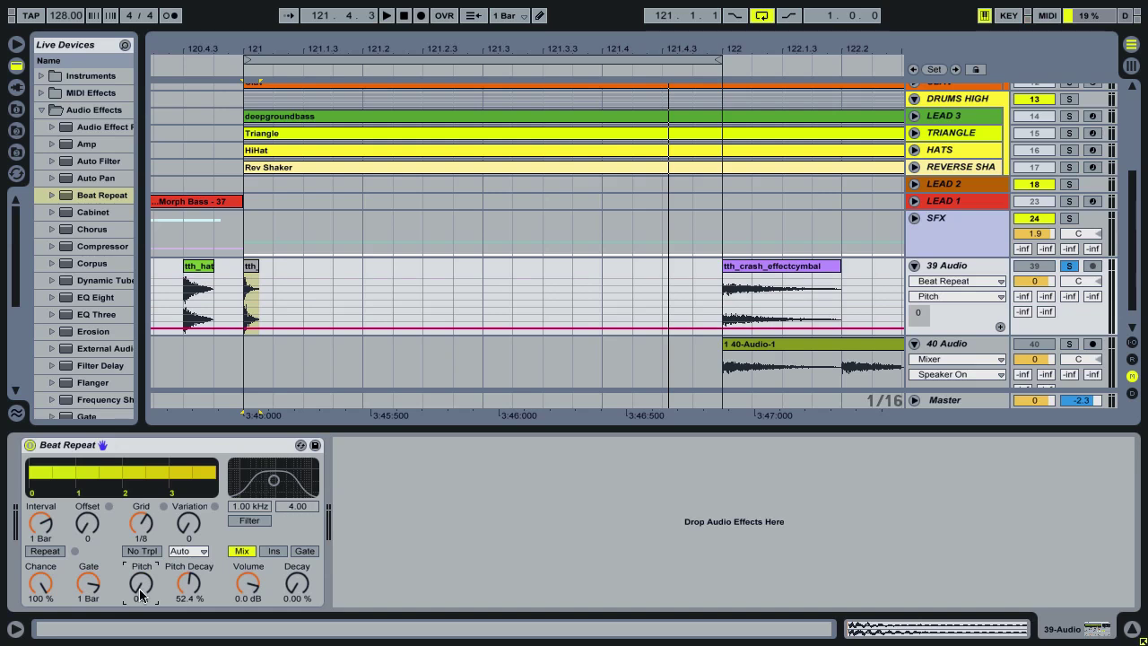
pyautogui.moveTo(185, 592); pyautogui.dragTo(185, 560)
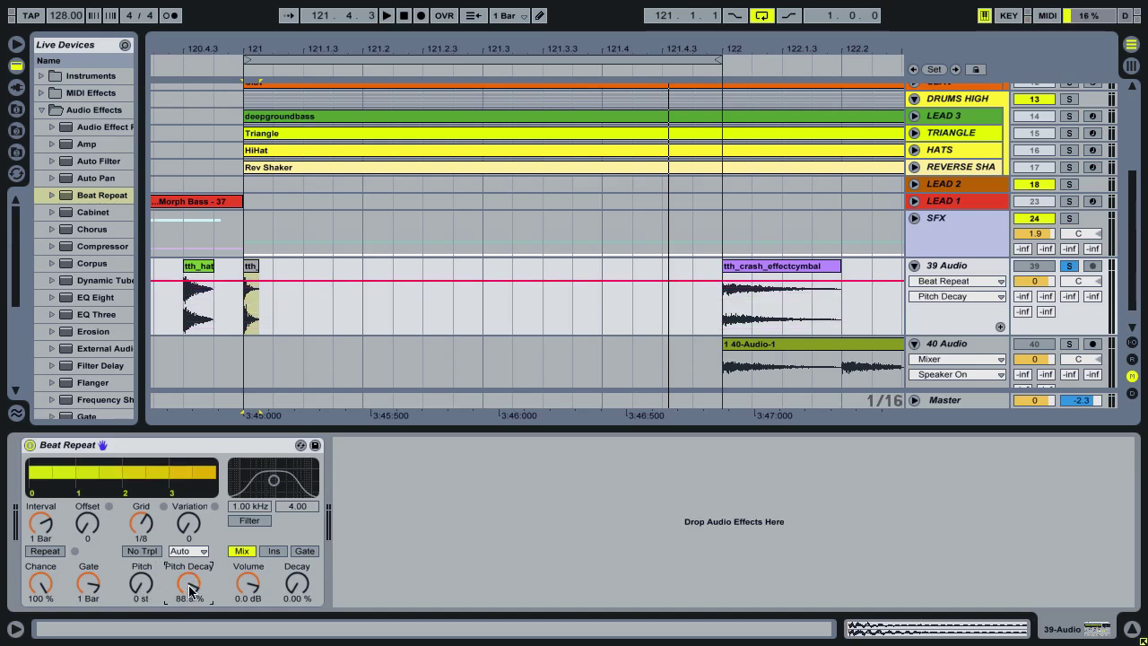
pyautogui.press('space')
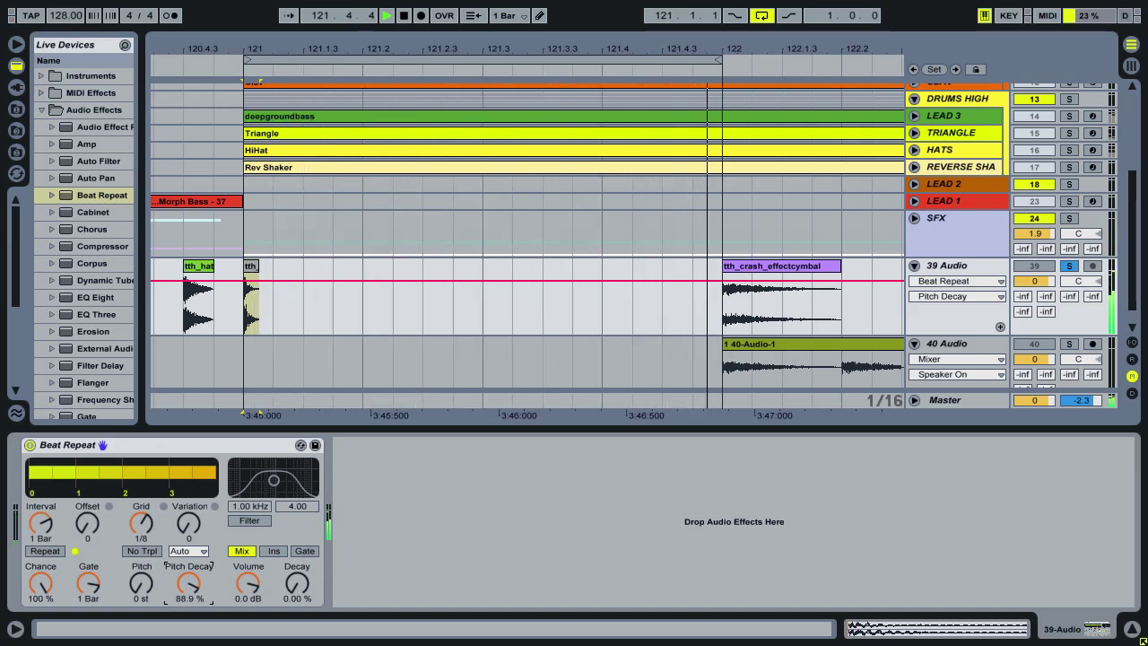
pyautogui.press('space')
pyautogui.moveTo(190, 582); pyautogui.dragTo(190, 590)
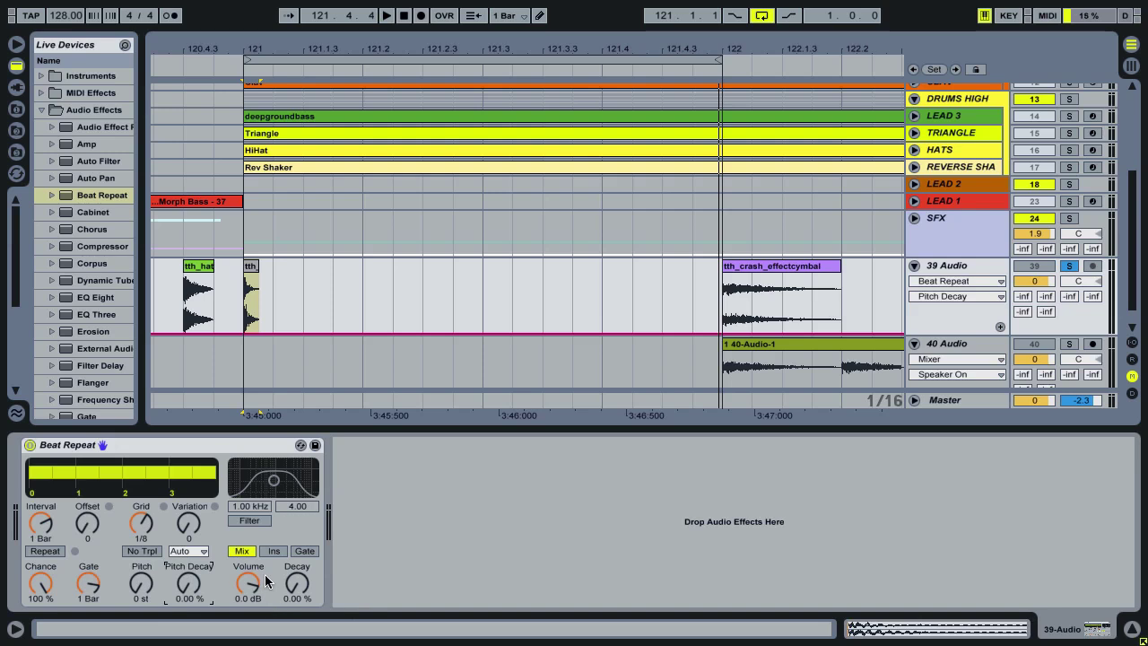
# - Audition the loop with the Beat Repeat filter on while moving it to 7.13 kHz and width 3.42, and switch the filter off
pyautogui.click(254, 522)
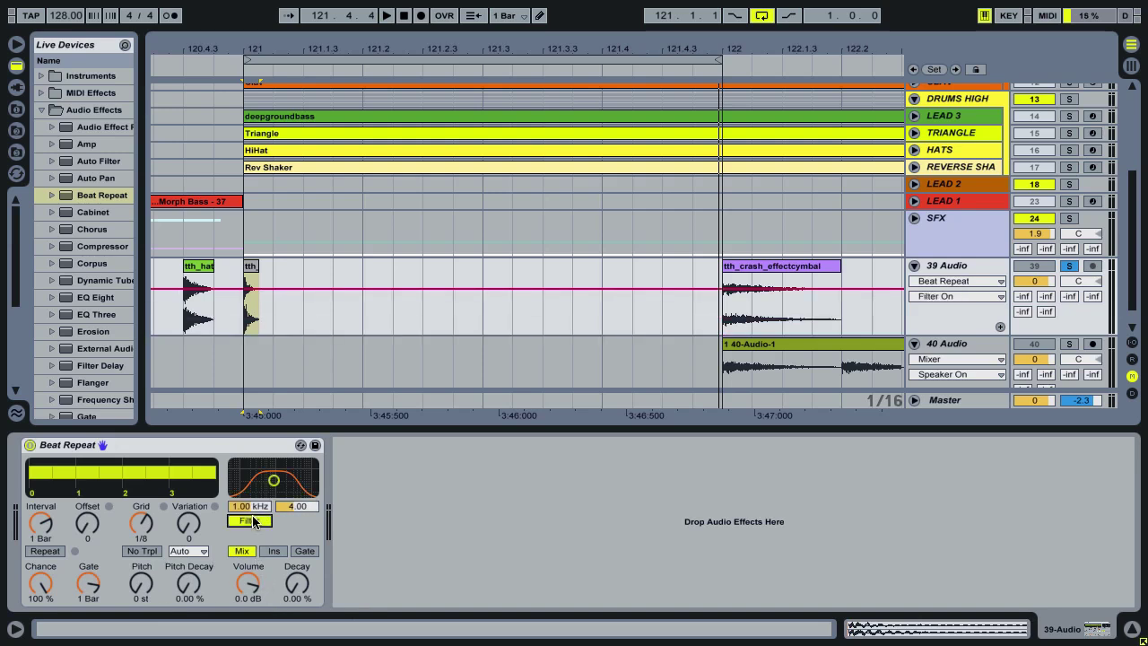
pyautogui.moveTo(274, 481); pyautogui.dragTo(278, 483)
pyautogui.press('space')
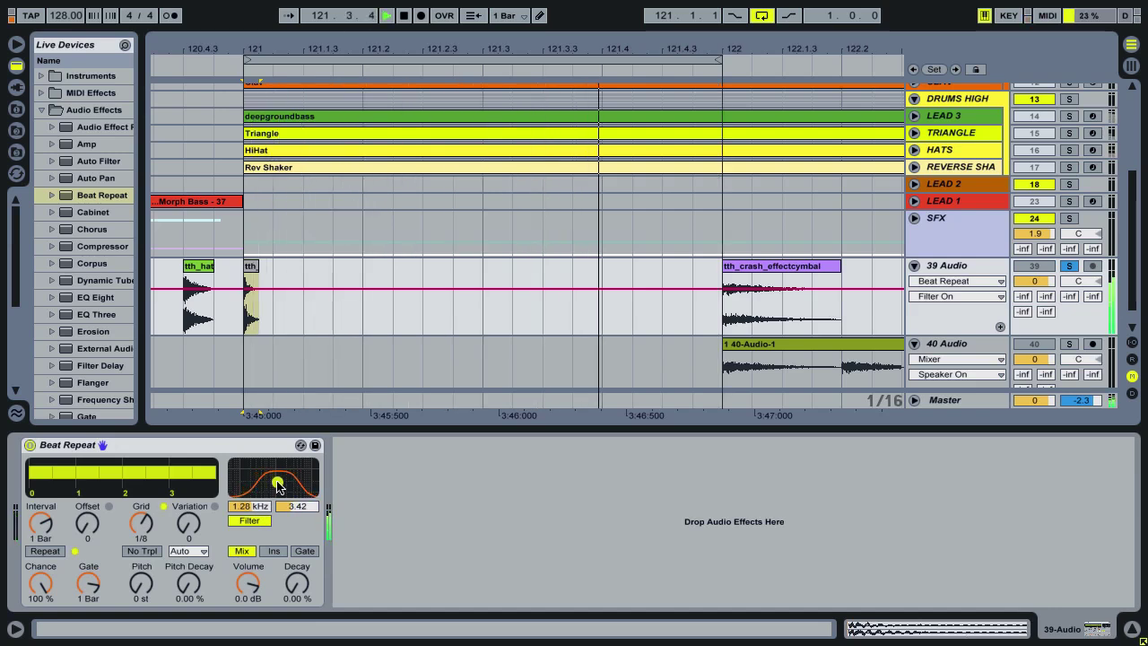
pyautogui.moveTo(277, 485); pyautogui.dragTo(302, 484)
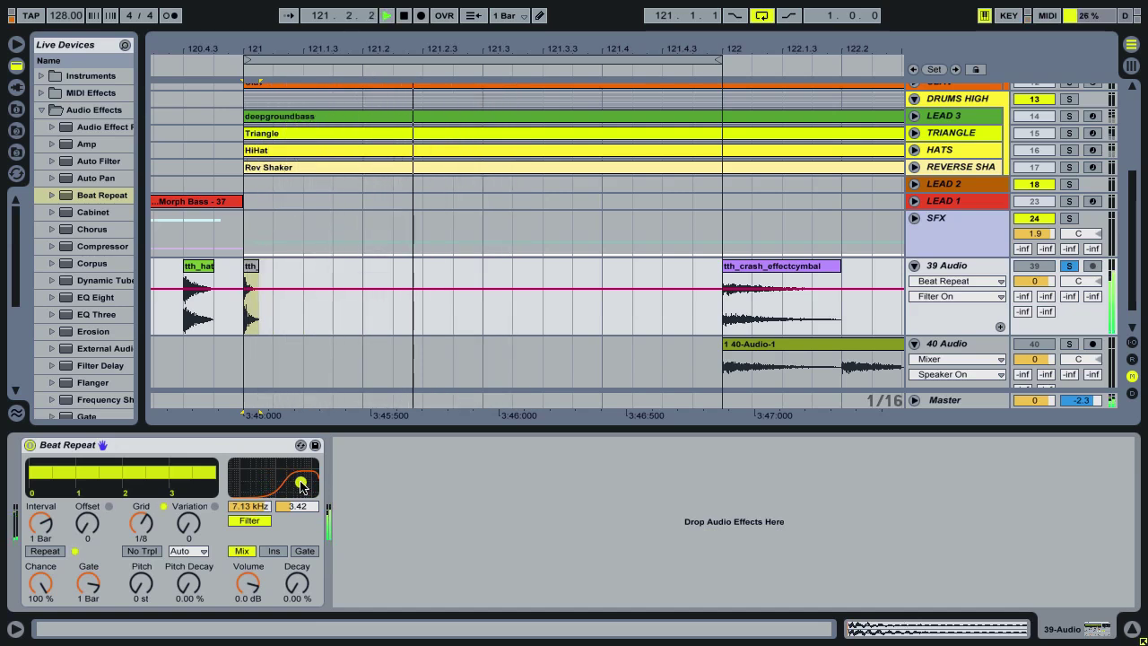
pyautogui.press('space')
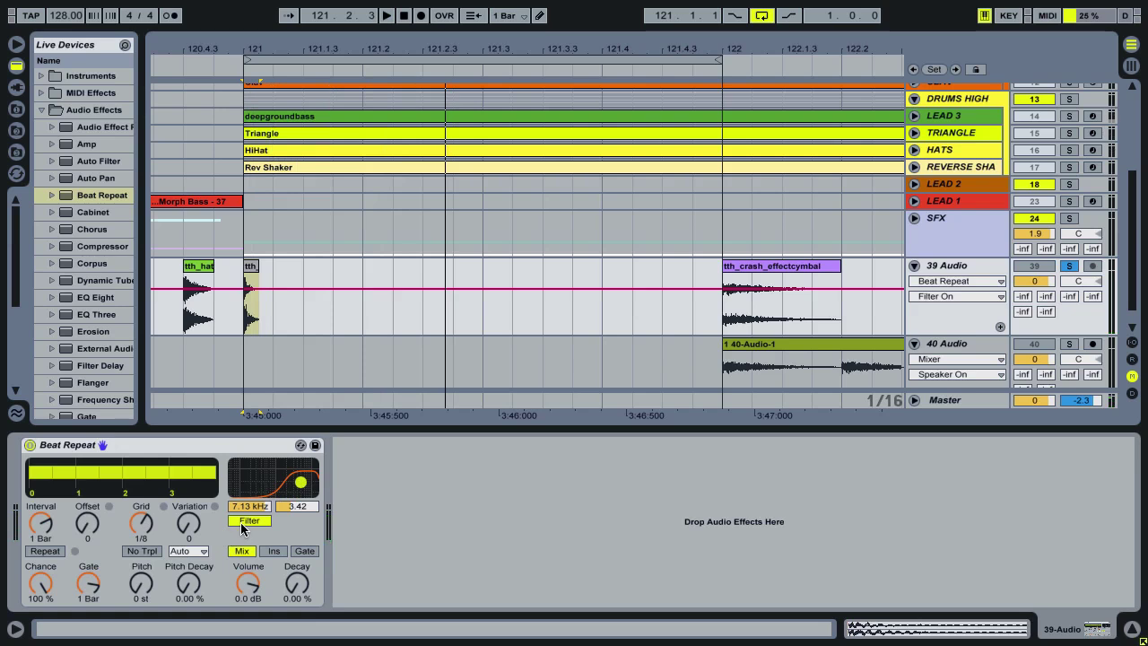
pyautogui.click(241, 522)
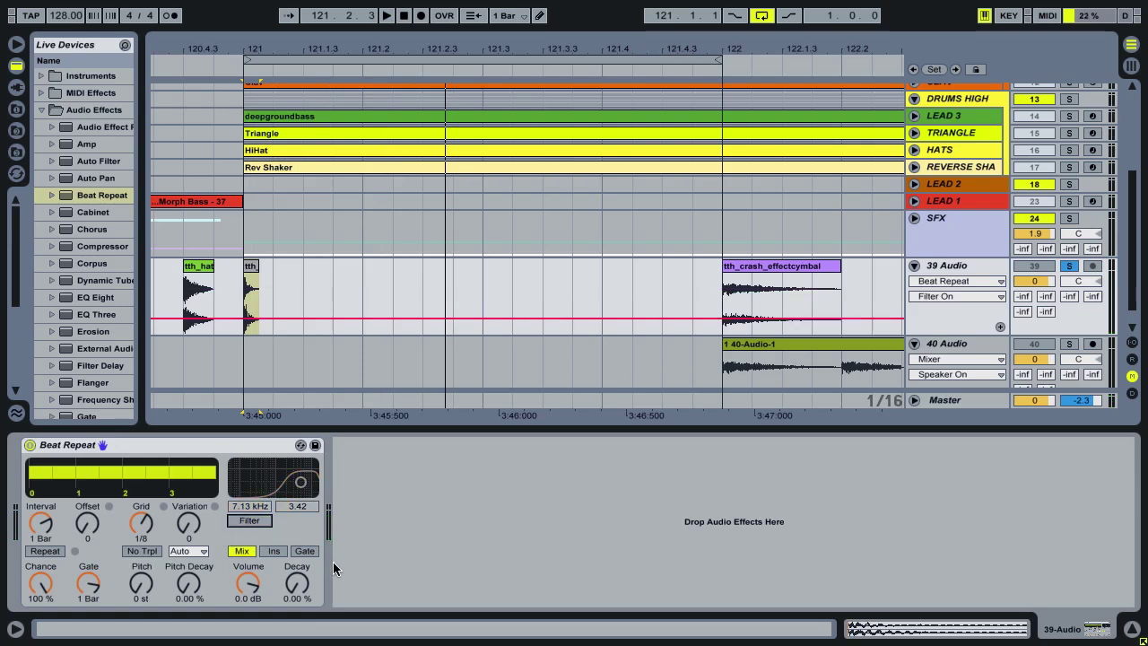
# - Switch the Beat Repeat output mode to Ins, to Gate, and back to Mix
pyautogui.click(273, 551)
pyautogui.click(303, 552)
pyautogui.click(240, 551)
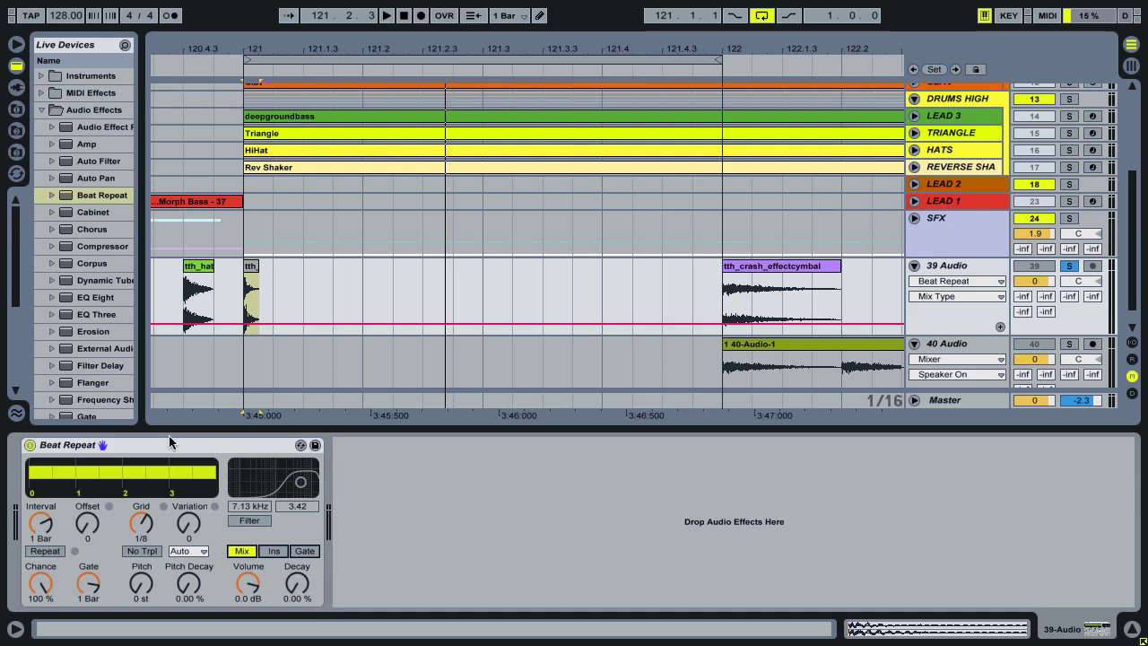
# - Move the tth_hat_flangehihat clip into the loop at 121.1.3 on track 39 Audio and audition the loop in Mix mode
pyautogui.moveTo(196, 277); pyautogui.dragTo(318, 280)
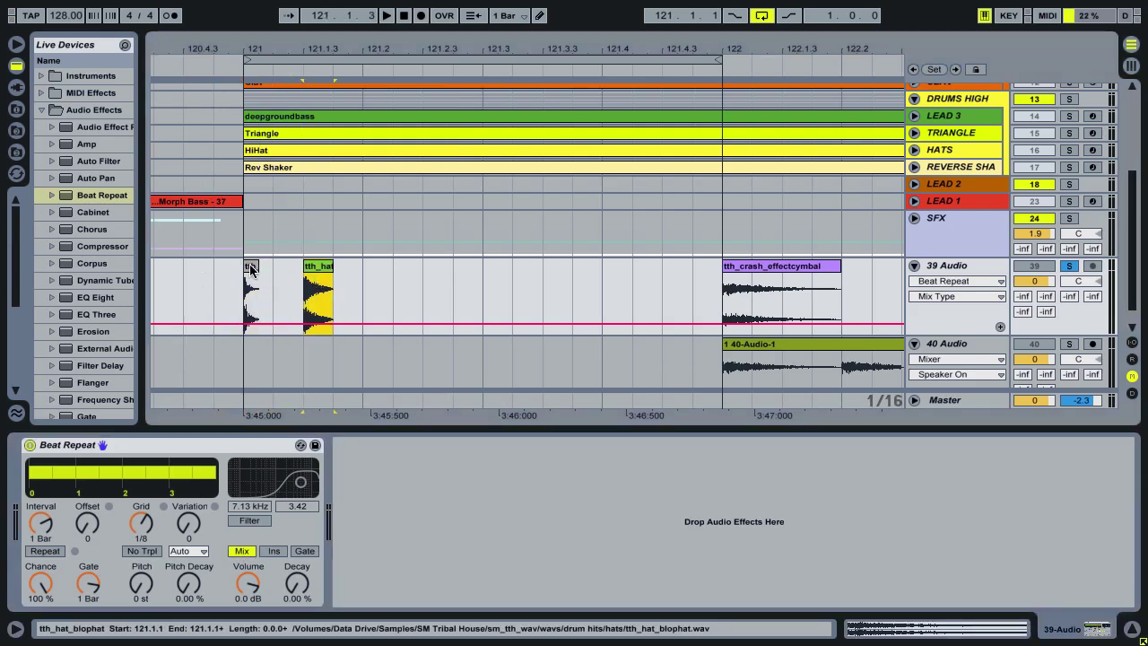
pyautogui.click(261, 275)
pyautogui.press('space')
pyautogui.press('space')
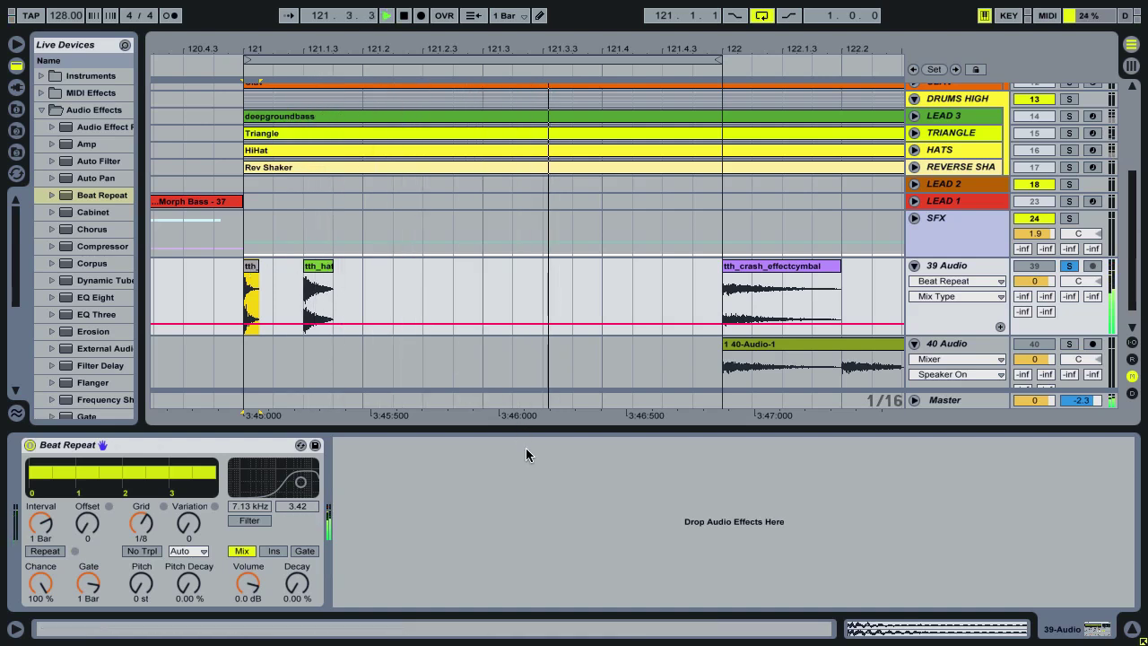
pyautogui.press('space')
pyautogui.press('space')
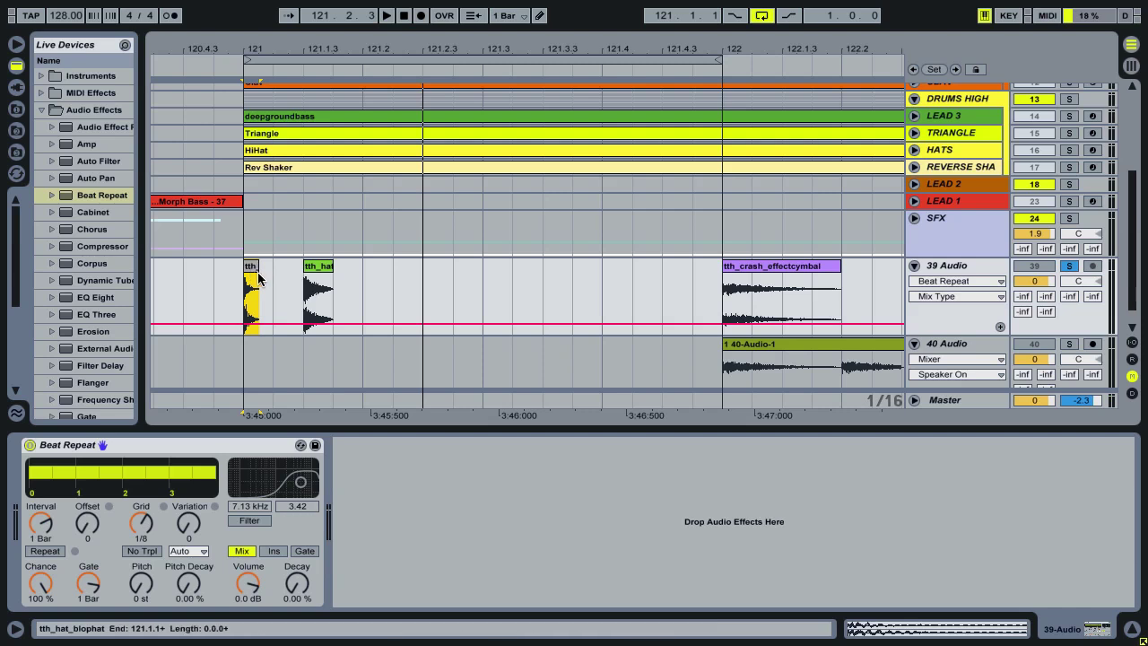
pyautogui.moveTo(273, 288); pyautogui.dragTo(714, 291)
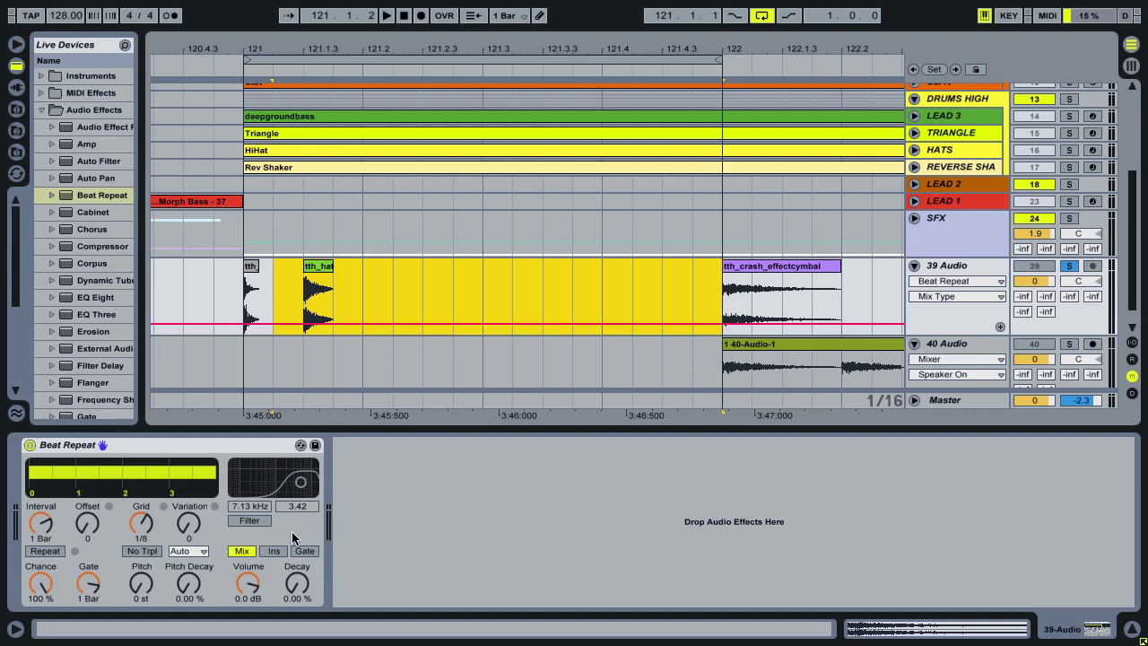
# - Set the Beat Repeat output mode to Ins and audition the loop with both hat clips
pyautogui.click(277, 553)
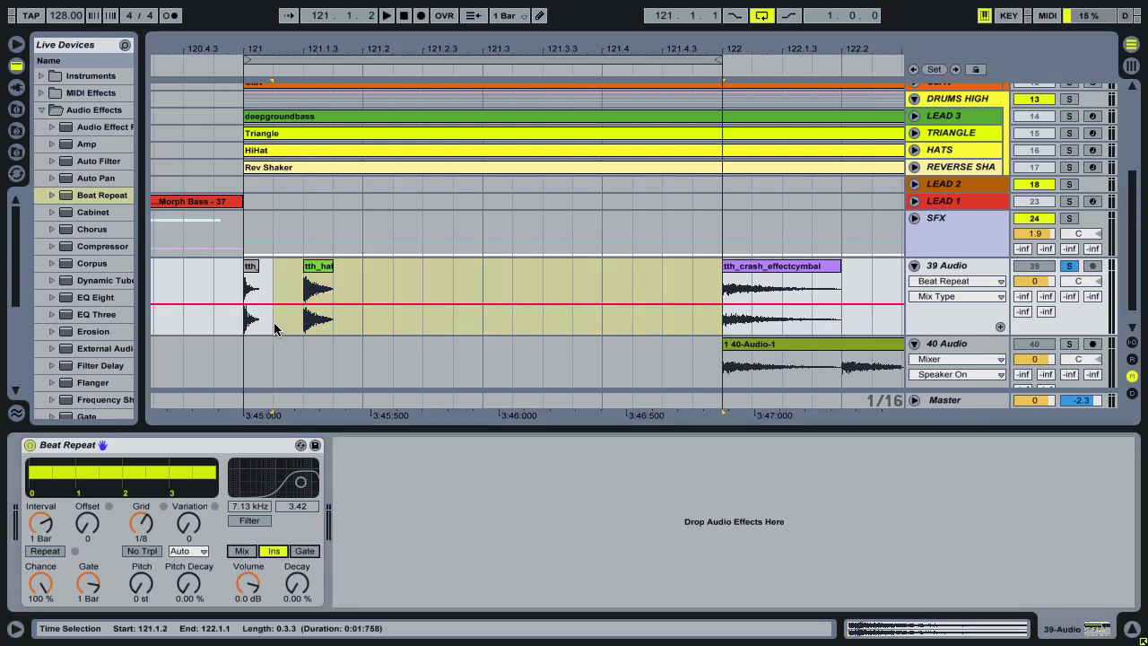
pyautogui.click(255, 271)
pyautogui.press('space')
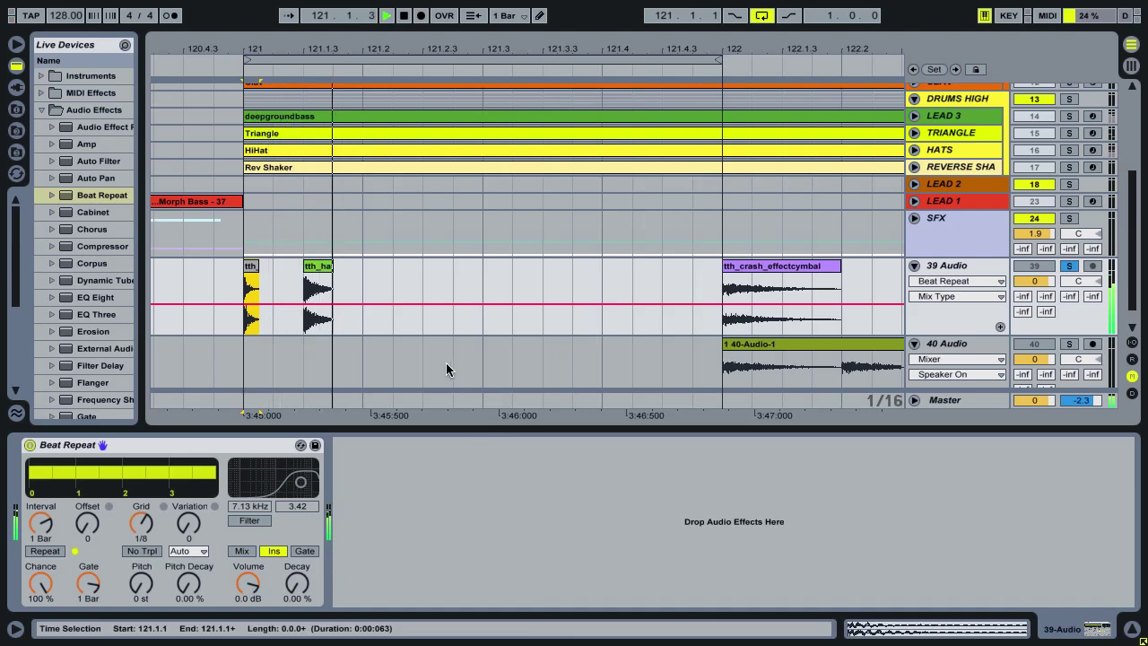
pyautogui.click(321, 272)
pyautogui.press('space')
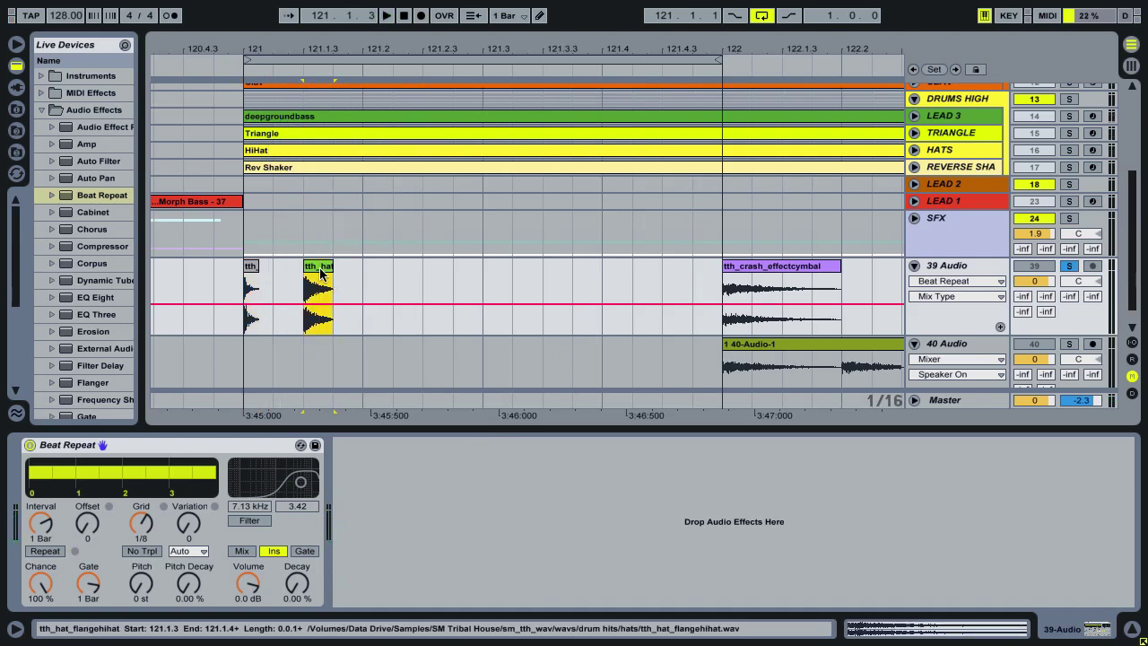
# - Set the Beat Repeat output mode to Gate and audition the loop from the first hat clip
pyautogui.click(305, 552)
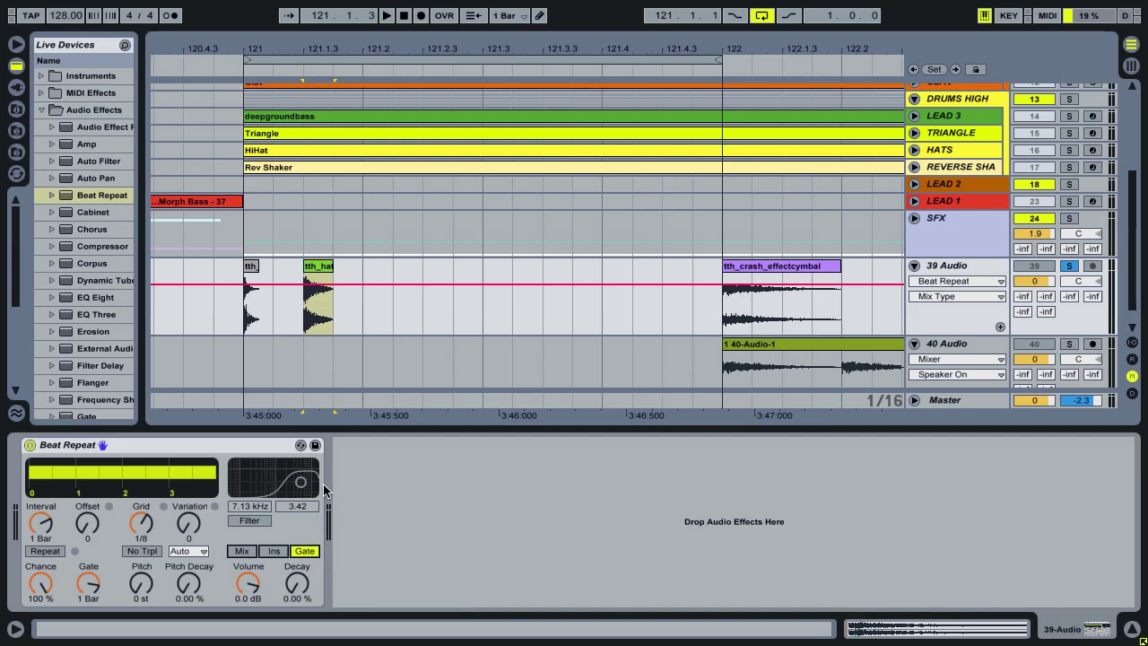
pyautogui.click(251, 267)
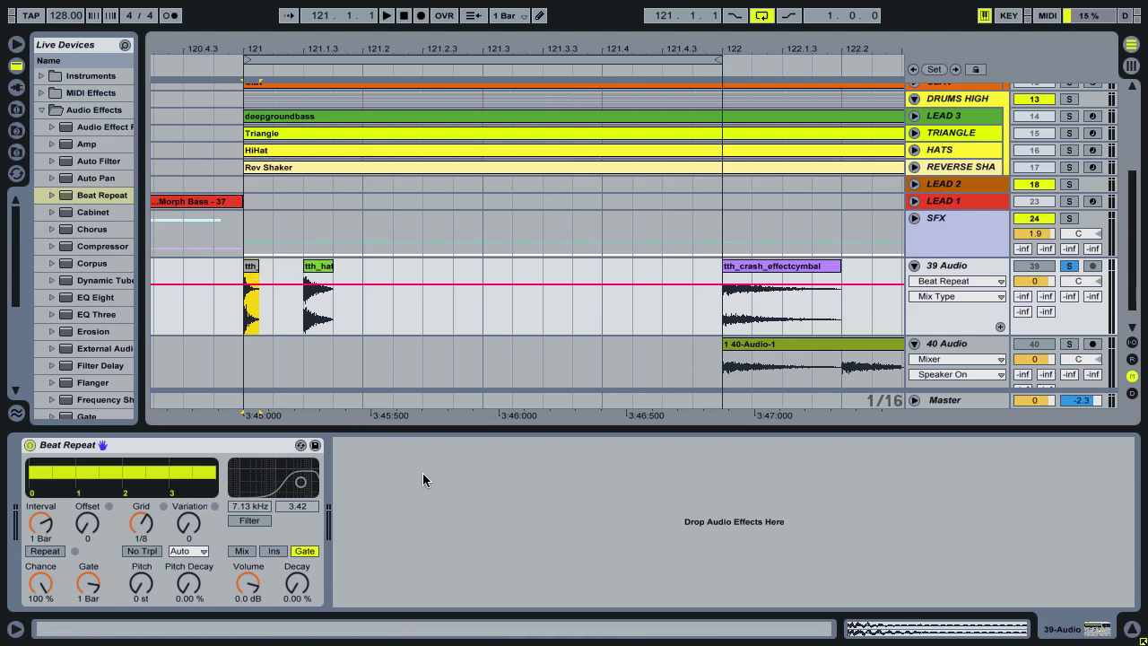
pyautogui.press('space')
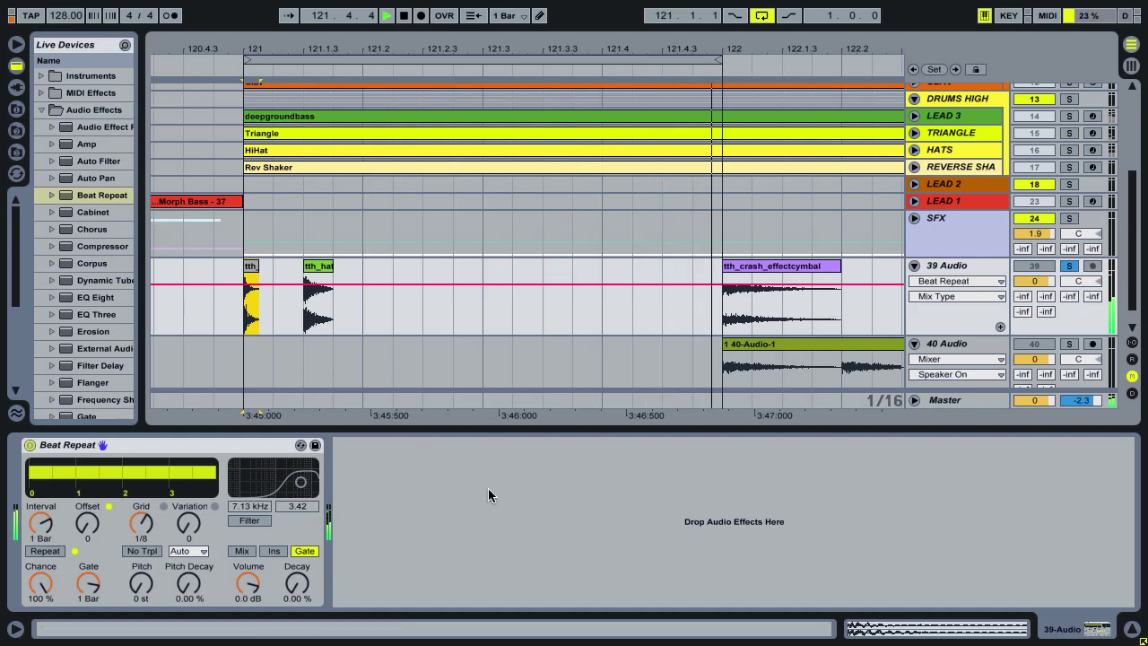
pyautogui.press('space')
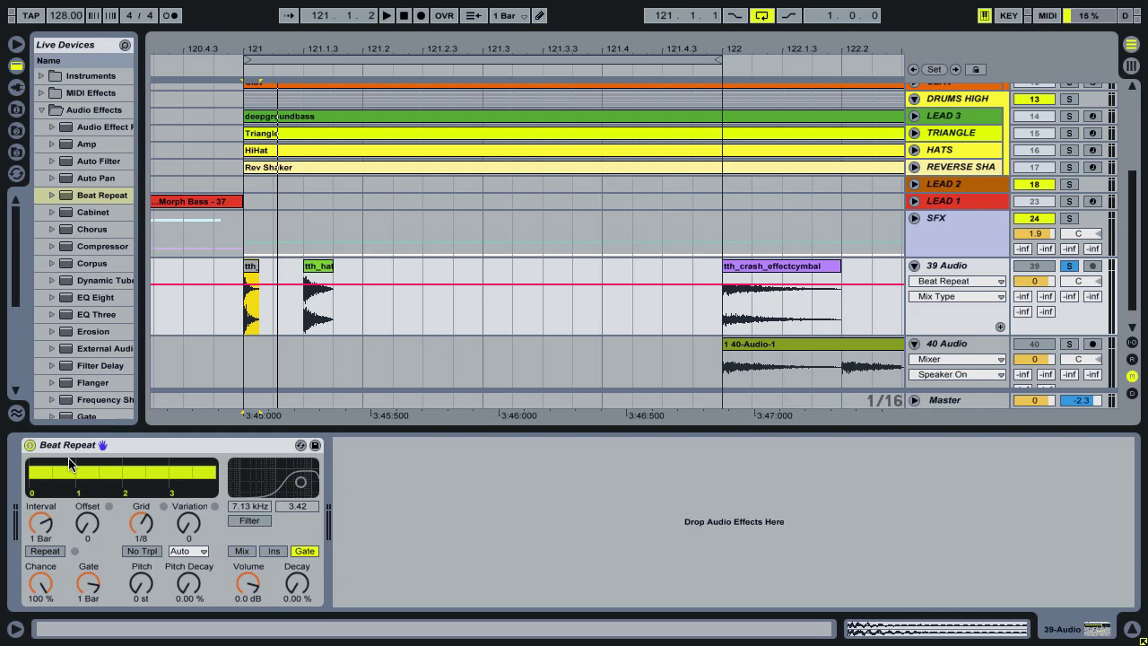
# - Switch Beat Repeat's manual Repeat on and off several times with playback stopped, leaving it on
pyautogui.click(50, 552)
pyautogui.click(49, 552)
pyautogui.click(50, 552)
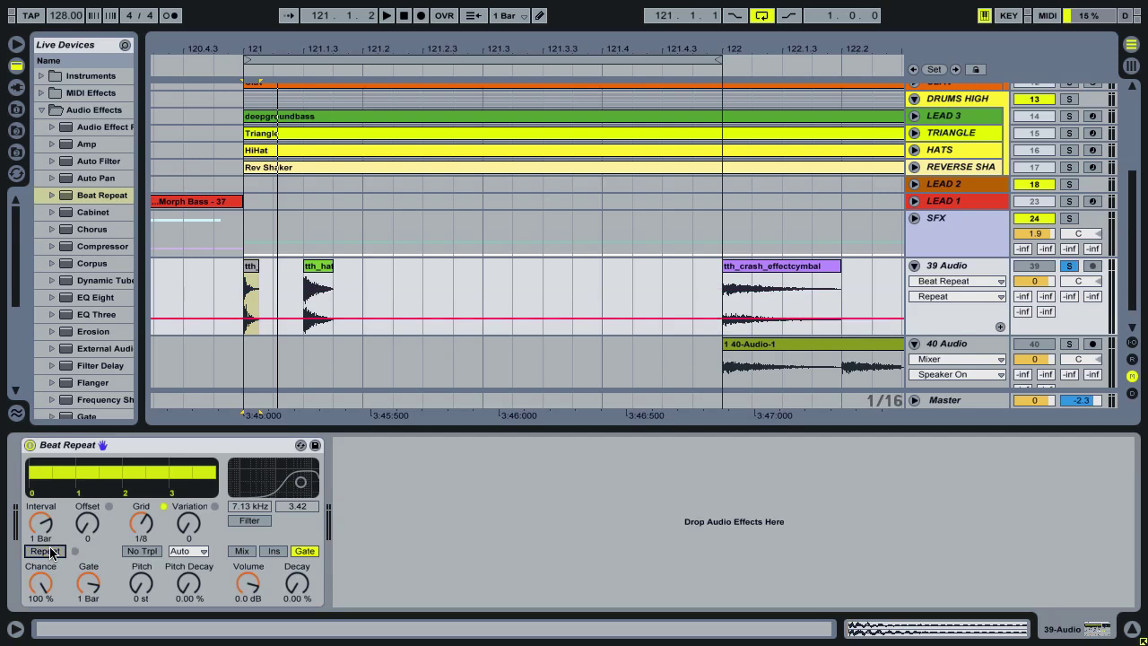
pyautogui.click(49, 552)
pyautogui.click(49, 552)
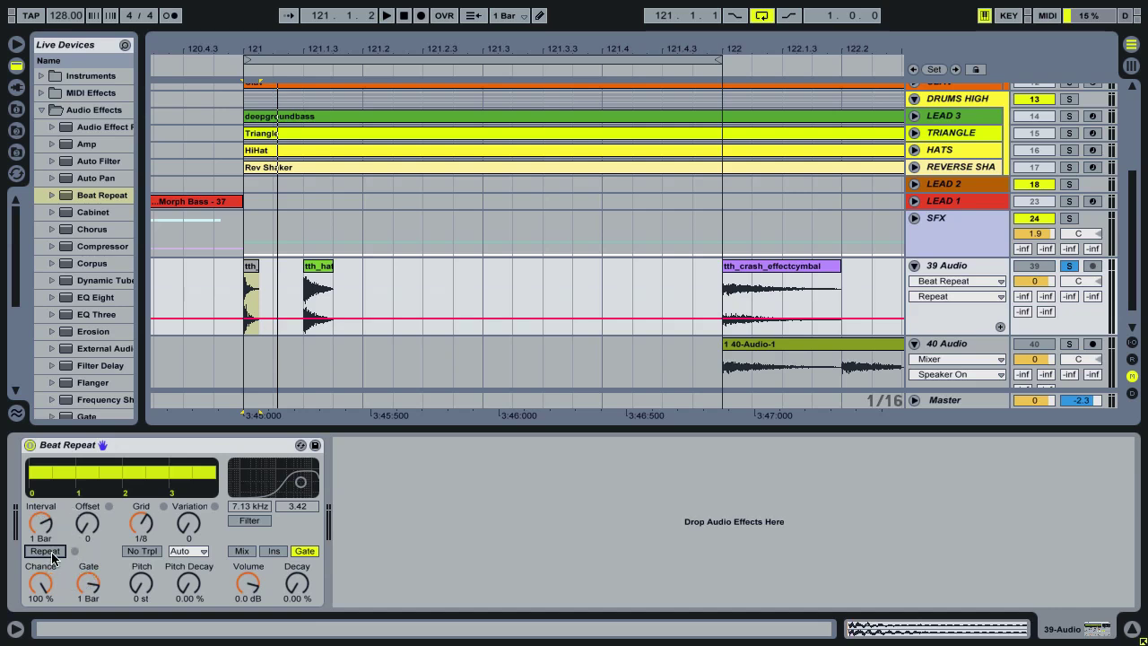
pyautogui.click(45, 551)
pyautogui.click(44, 551)
pyautogui.click(41, 583)
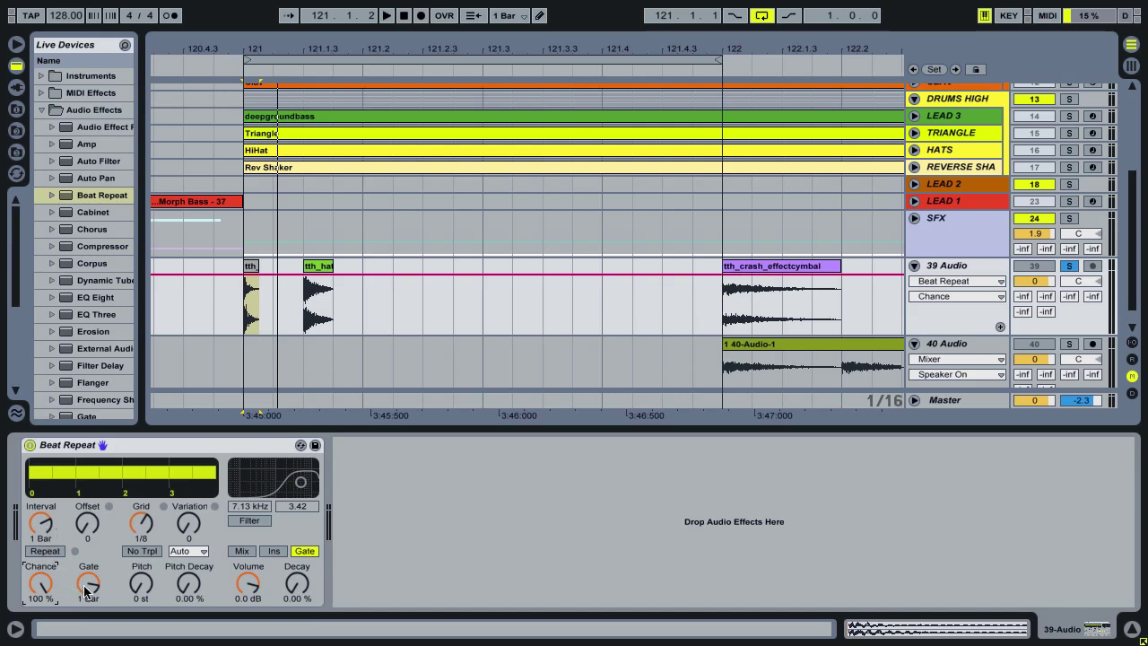
pyautogui.click(47, 550)
pyautogui.click(46, 551)
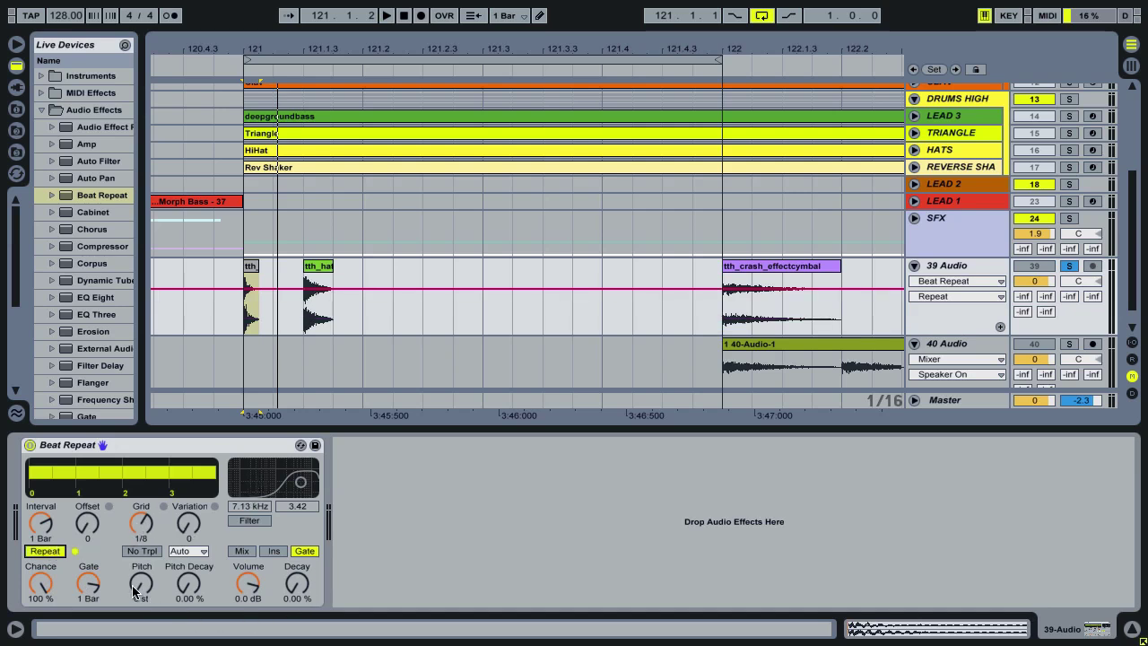
# - Set the Beat Repeat output mode to Mix, switch its filter on and set Pitch Decay to 44.4 %
pyautogui.click(244, 551)
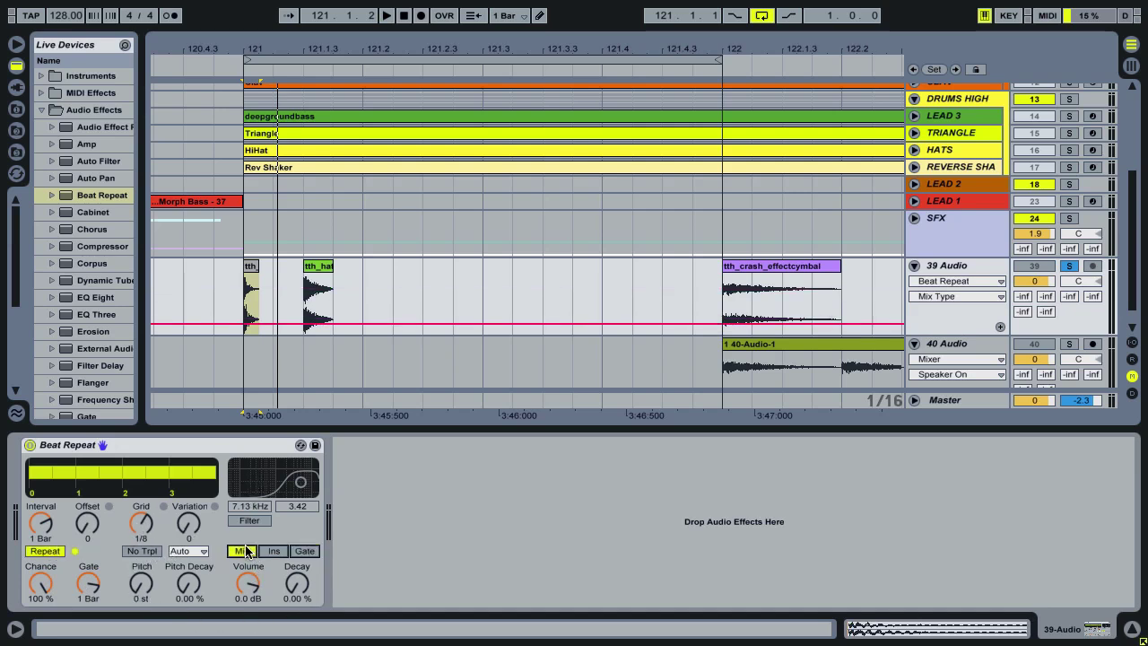
pyautogui.click(250, 521)
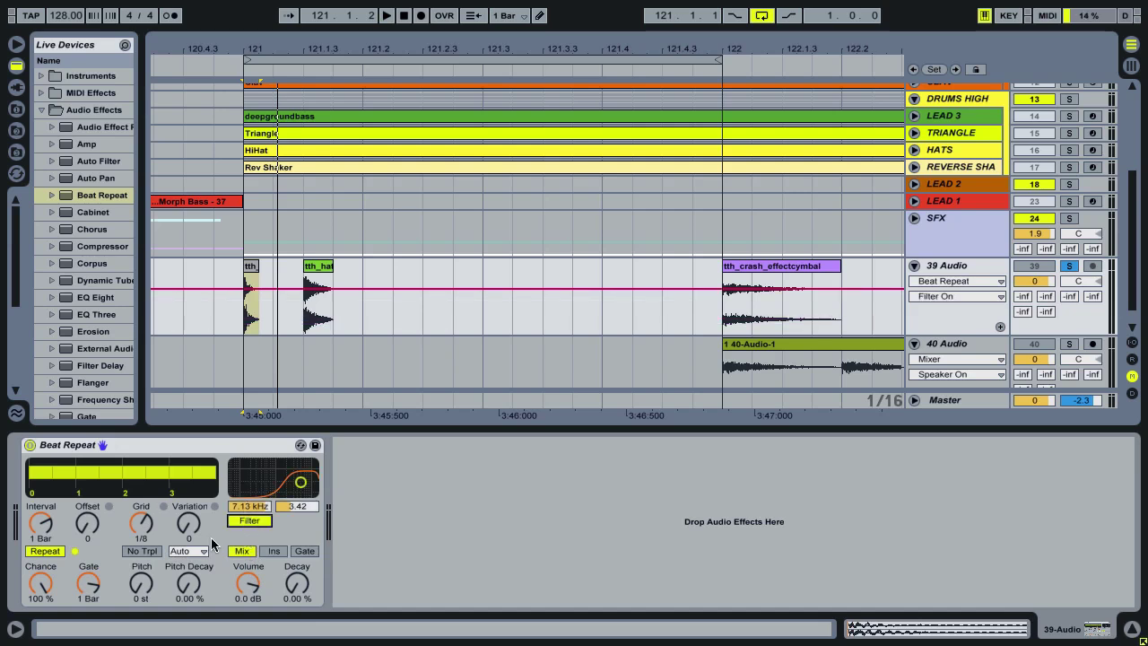
pyautogui.moveTo(188, 584); pyautogui.dragTo(189, 536)
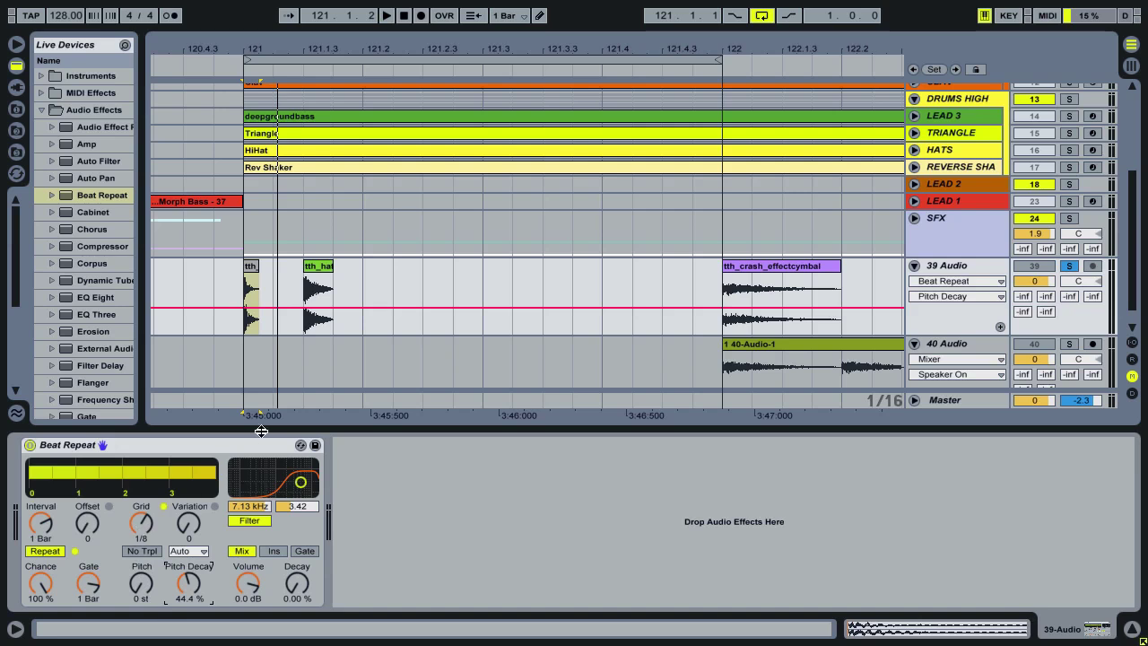
# - Switch Beat Repeat's manual Repeat off and audition the loop
pyautogui.click(42, 552)
pyautogui.click(43, 552)
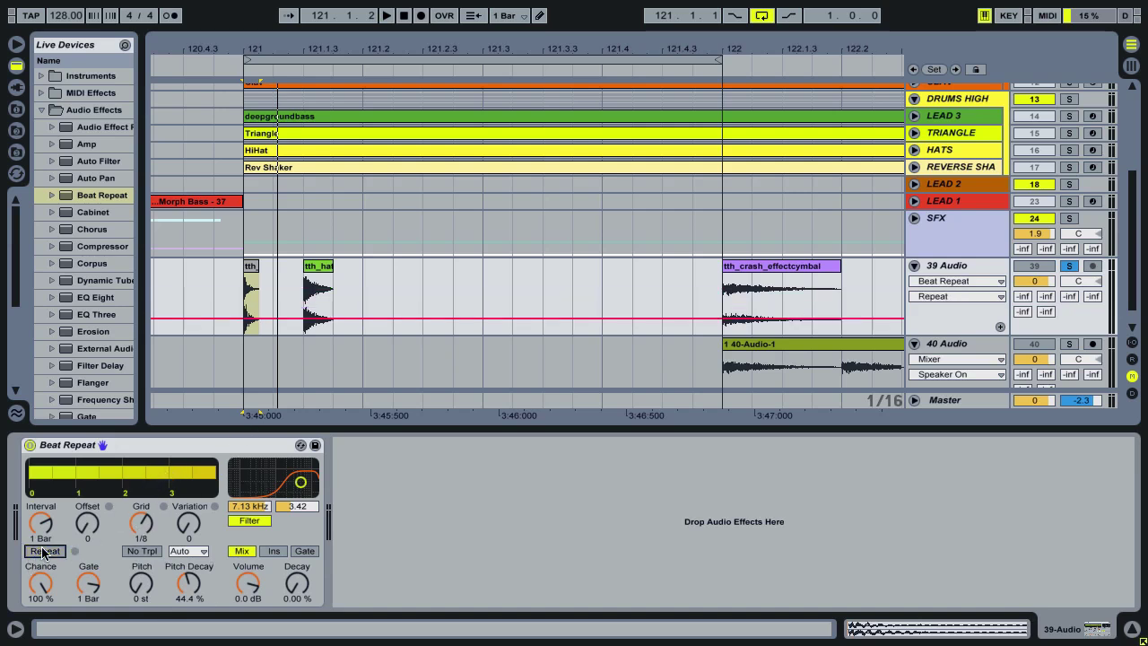
pyautogui.press('space')
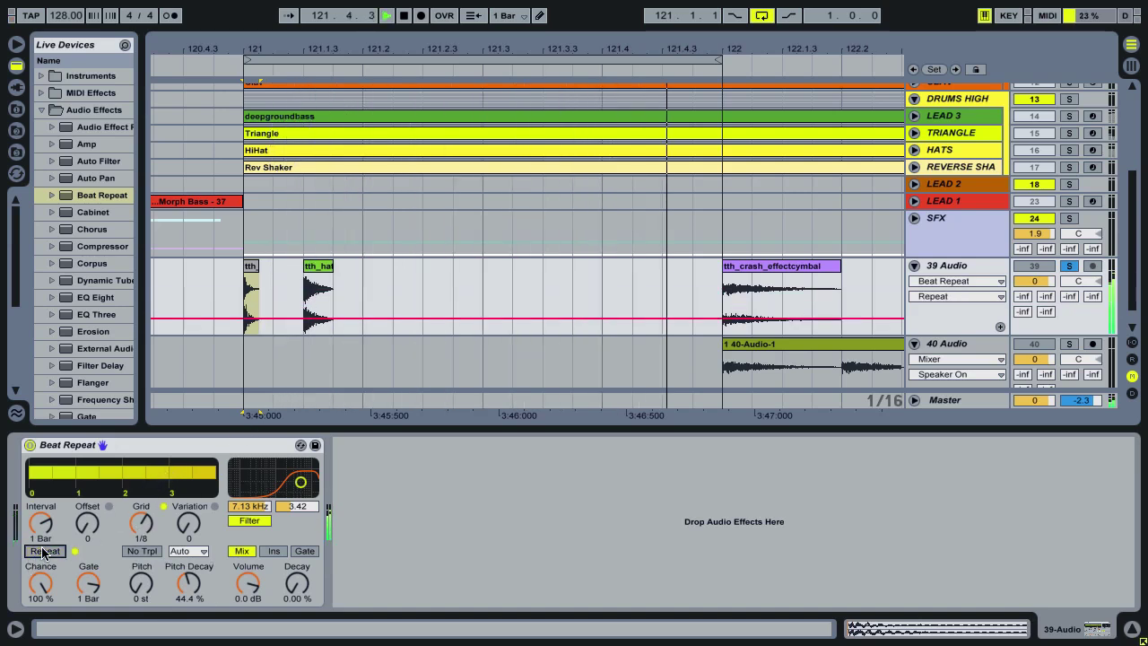
pyautogui.press('space')
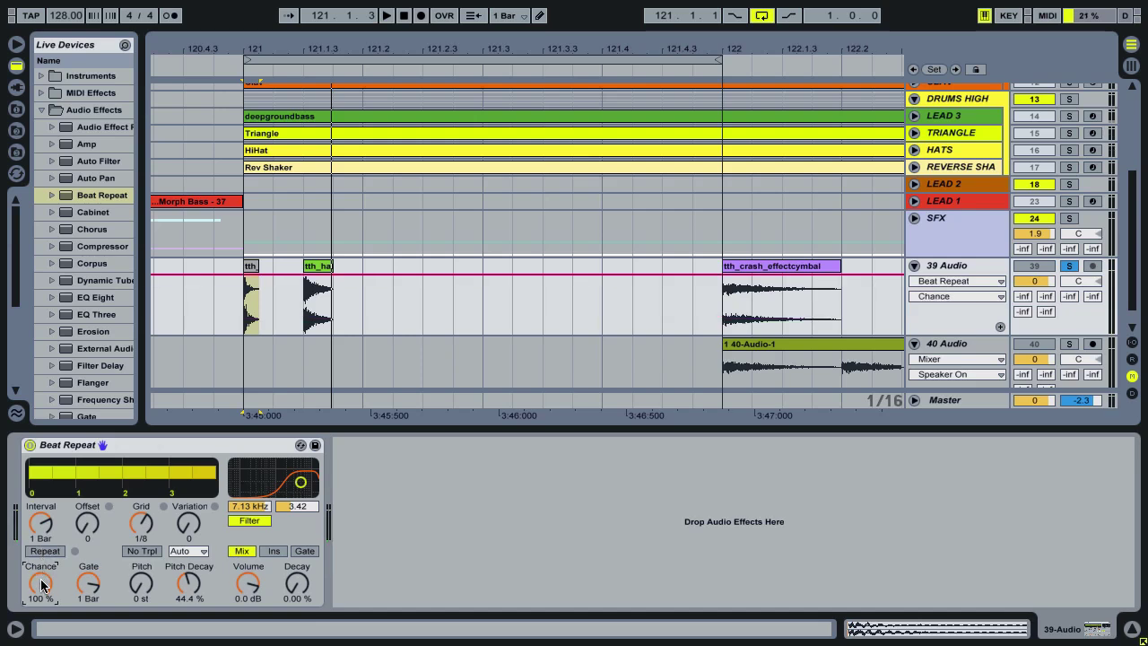
# - Set the Beat Repeat Chance to 0 % and audition the loop while switching Repeat on and off
pyautogui.moveTo(41, 584); pyautogui.dragTo(40, 637)
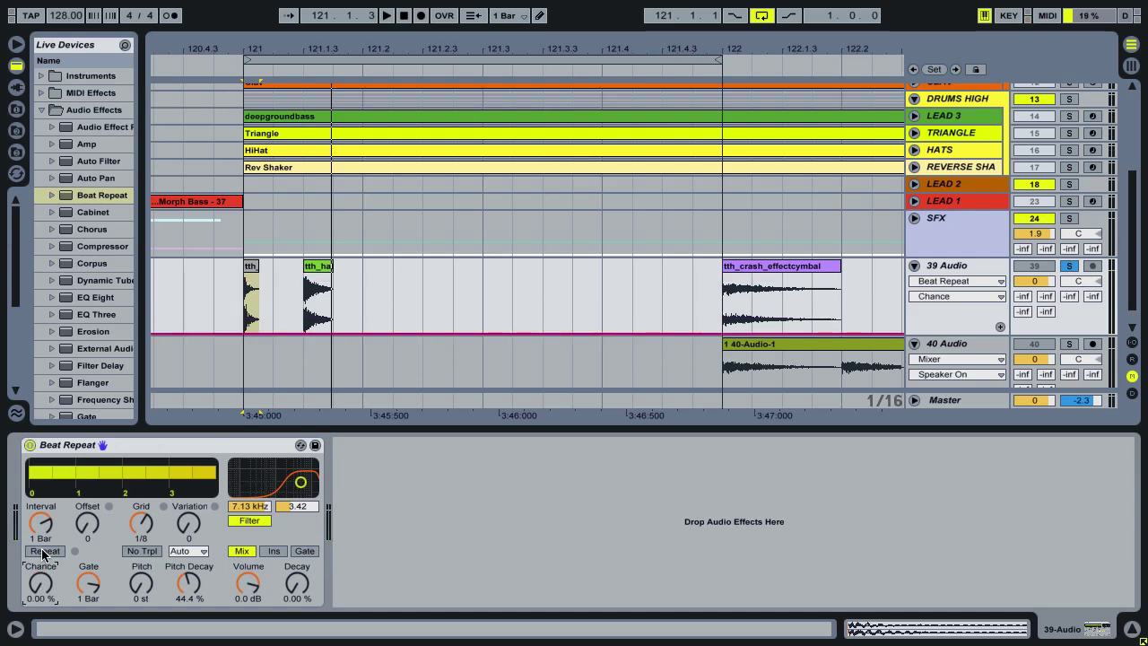
pyautogui.press('space')
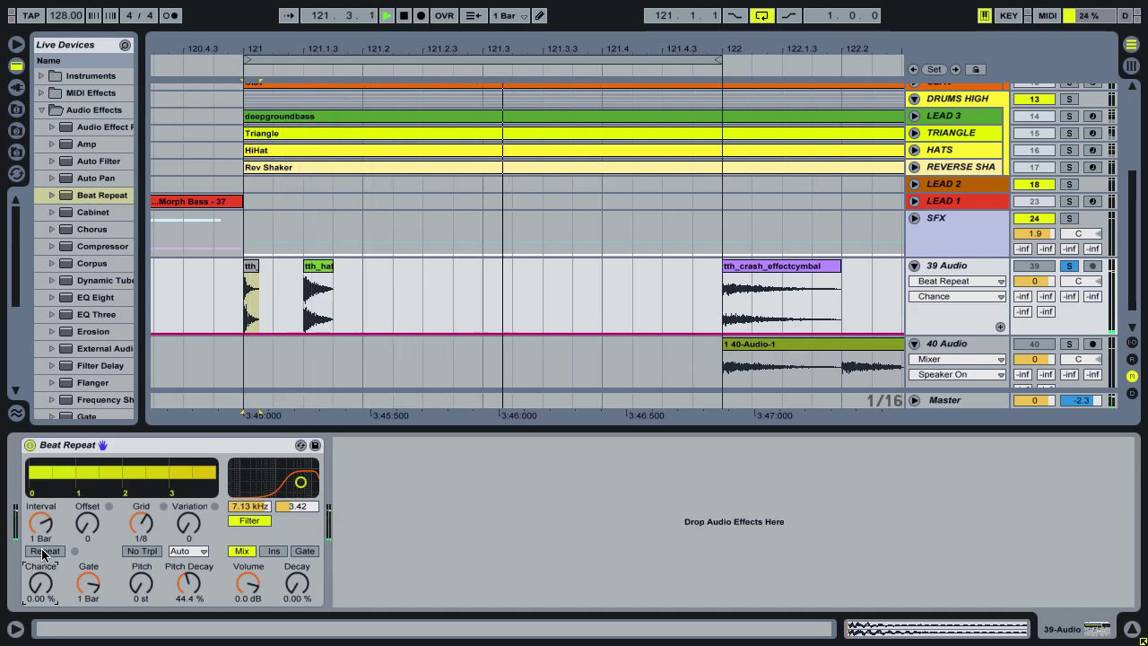
pyautogui.click(42, 552)
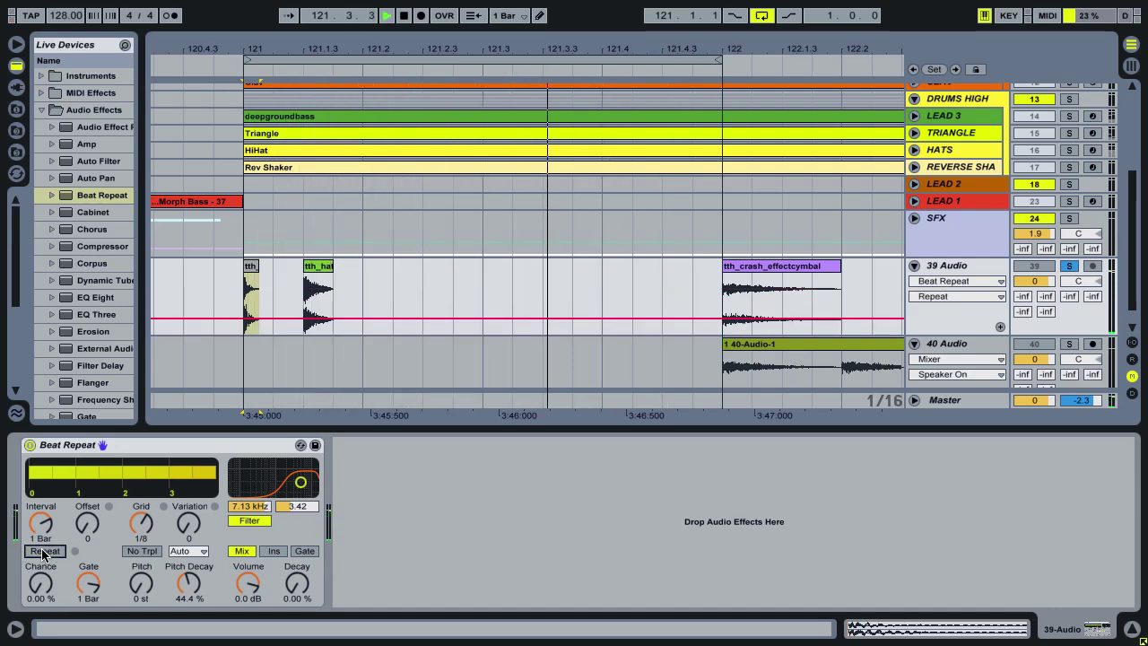
pyautogui.click(42, 551)
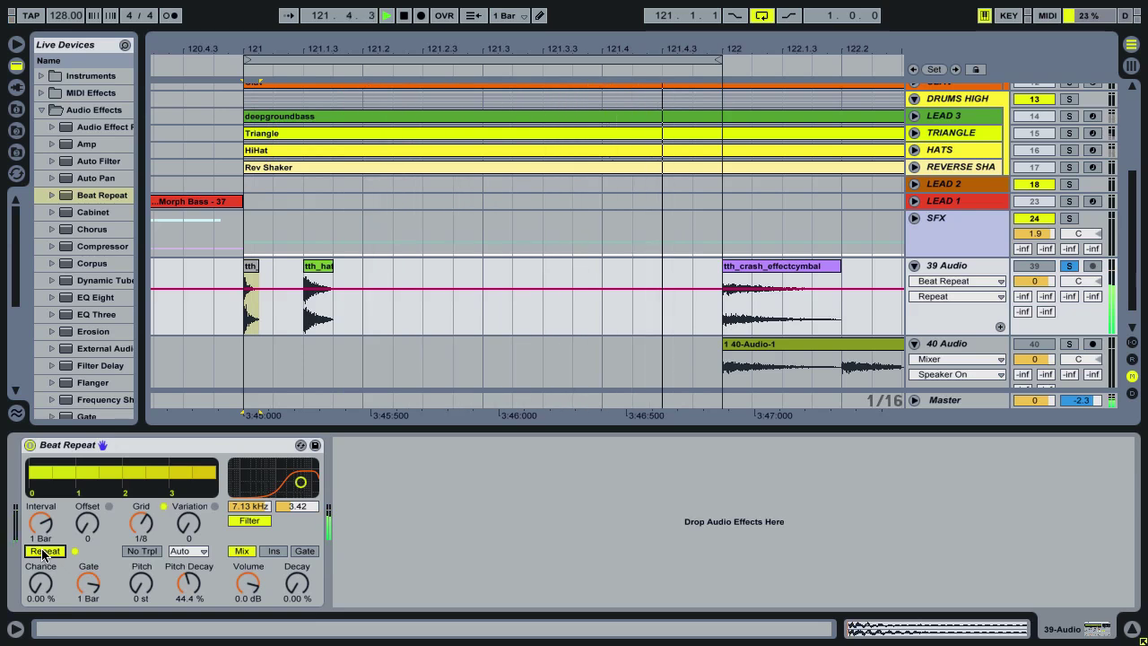
pyautogui.click(43, 556)
# - Switch Repeat on and off repeatedly with Chance at 0 % and playback stopped, leaving it off
pyautogui.click(40, 583)
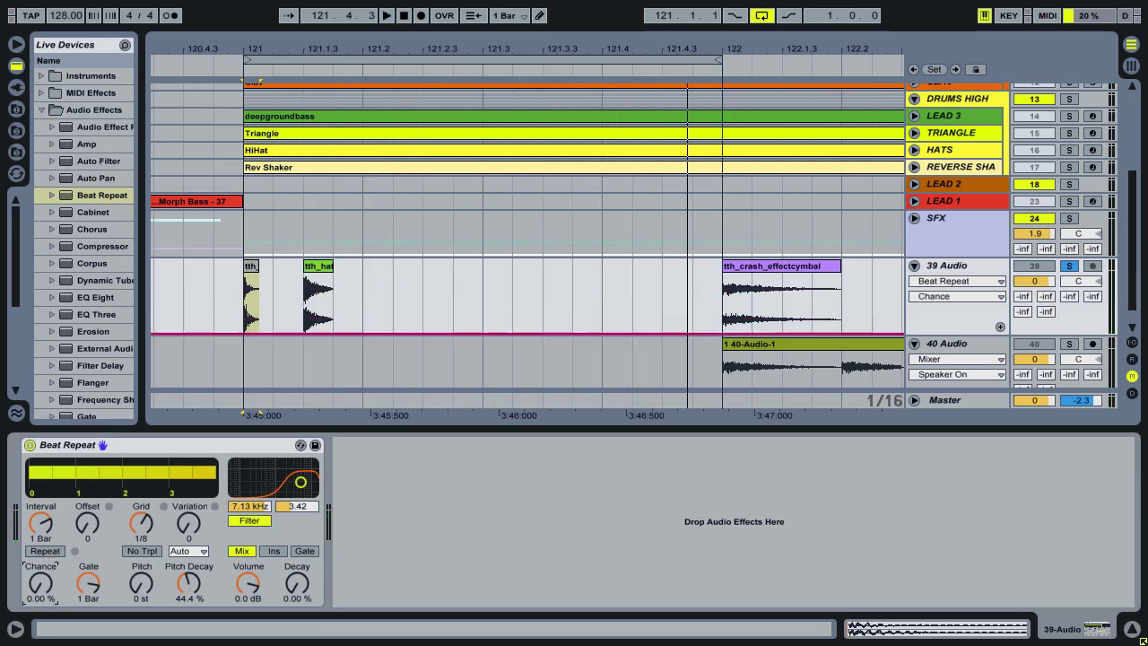
pyautogui.moveTo(40, 583)
pyautogui.mouseDown()
pyautogui.moveTo(45, 557)
pyautogui.moveTo(46, 577)
pyautogui.mouseUp()
pyautogui.click(51, 553)
pyautogui.click(51, 553)
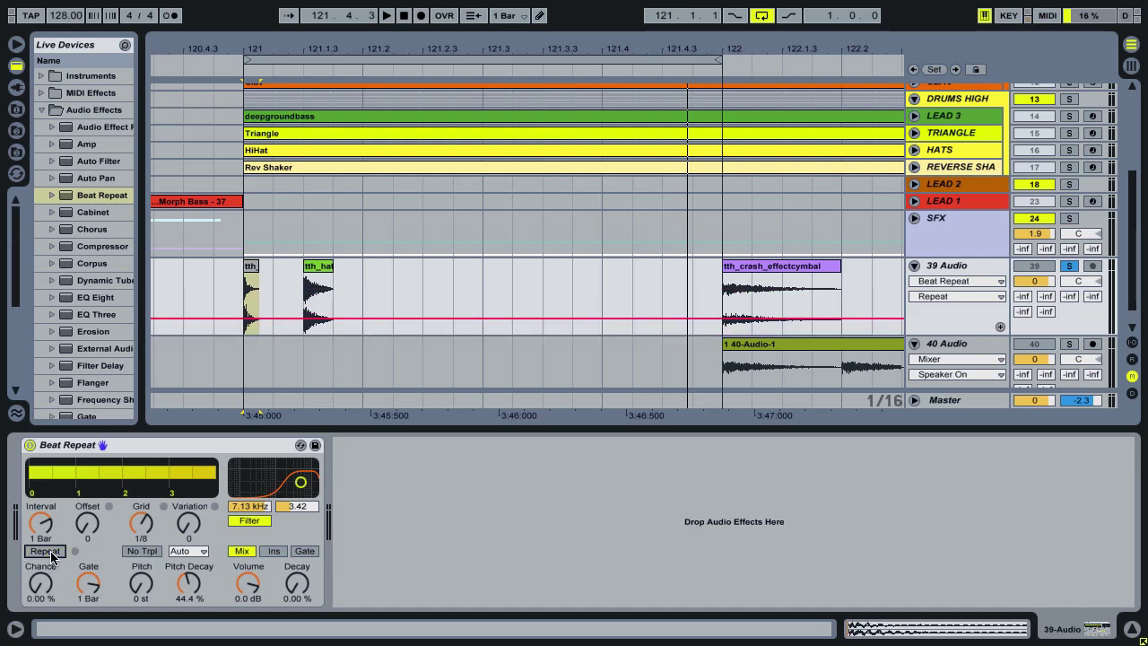
pyautogui.click(52, 554)
pyautogui.click(52, 554)
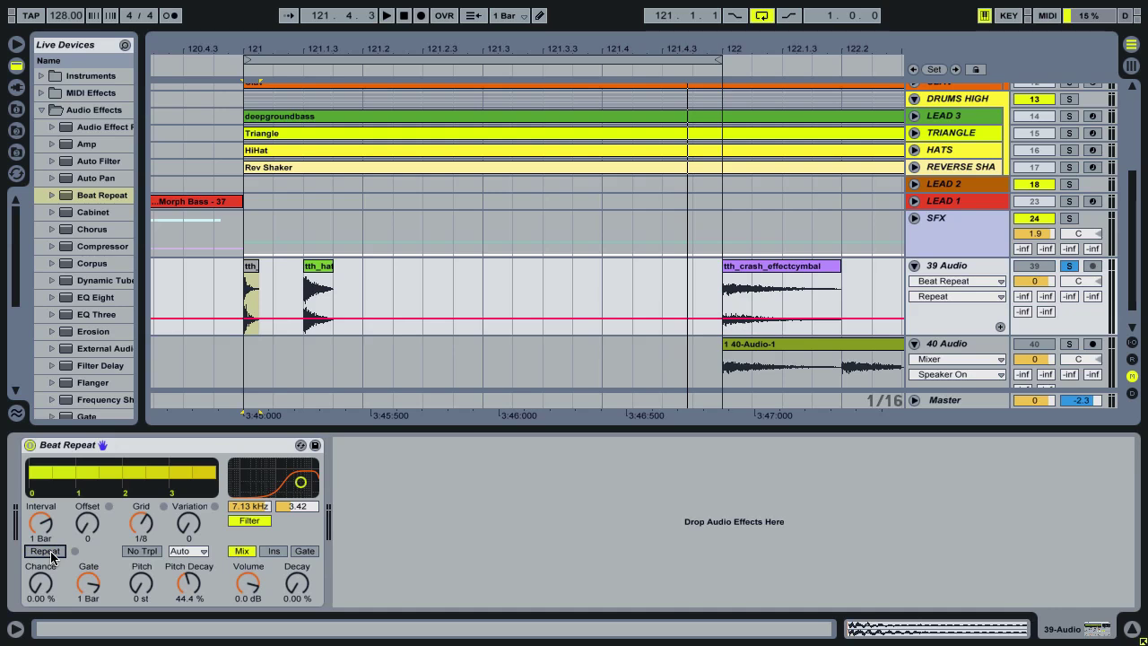